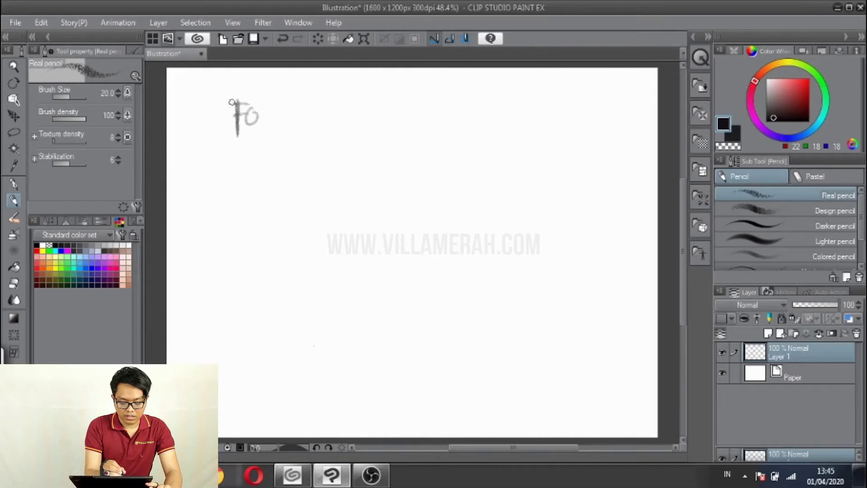
Step: Handwrite the labels "Foreground", "Midground" and "Background" on three rows in the upper part of the canvas with the Real pencil
left_click_drag(234, 111, 262, 125)
mouse_move(262, 118)
left_mouse_down()
mouse_move(288, 115)
mouse_move(290, 128)
mouse_move(307, 111)
mouse_move(371, 121)
left_mouse_up()
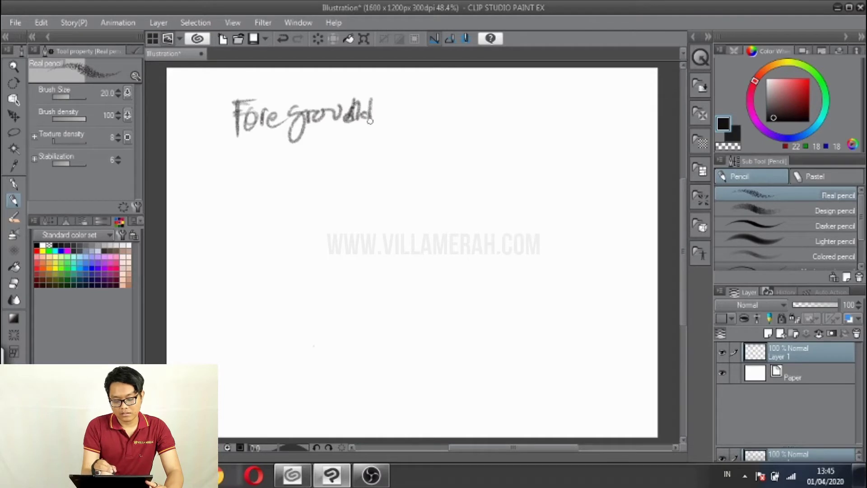
mouse_move(238, 163)
left_mouse_down()
mouse_move(259, 159)
mouse_move(265, 181)
mouse_move(277, 159)
mouse_move(304, 167)
mouse_move(298, 191)
left_mouse_up()
left_click(267, 156)
mouse_move(310, 171)
left_mouse_down()
mouse_move(342, 152)
mouse_move(369, 164)
left_mouse_up()
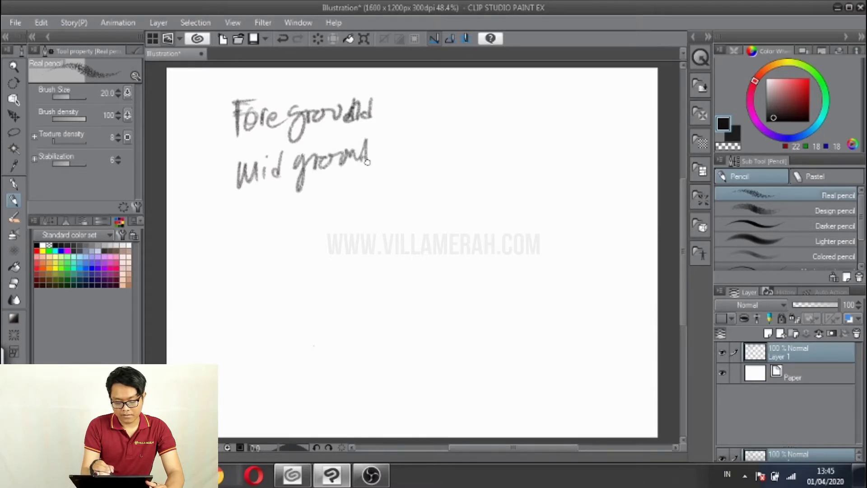
left_click(387, 159)
mouse_move(245, 208)
left_mouse_down()
mouse_move(256, 241)
mouse_move(299, 203)
mouse_move(294, 233)
left_mouse_up()
left_click_drag(299, 202, 312, 228)
left_click_drag(346, 204, 338, 240)
mouse_move(351, 223)
left_mouse_down()
mouse_move(368, 203)
mouse_move(378, 212)
mouse_move(392, 197)
mouse_move(396, 205)
mouse_move(422, 206)
left_mouse_up()
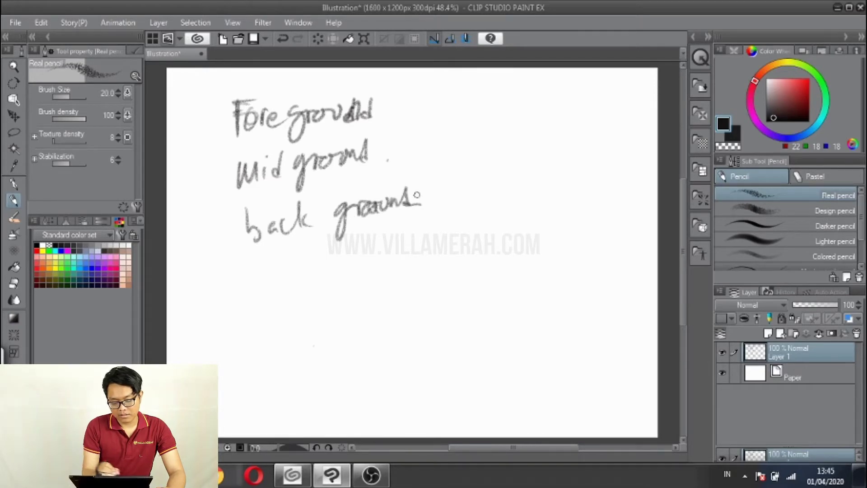
Step: Draw a rough frame around the three handwritten labels and box off the "Foreground" row with a dividing line
left_click_drag(224, 264, 416, 232)
left_click_drag(168, 105, 221, 285)
left_click_drag(190, 118, 406, 205)
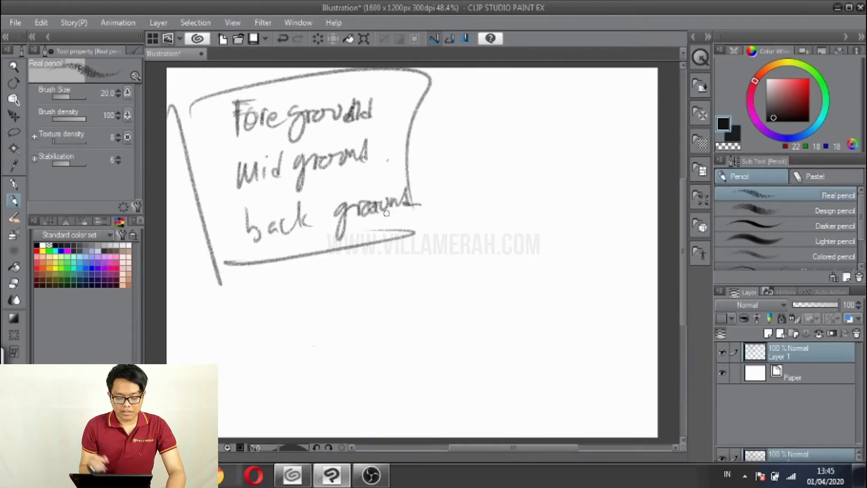
left_click_drag(199, 156, 441, 120)
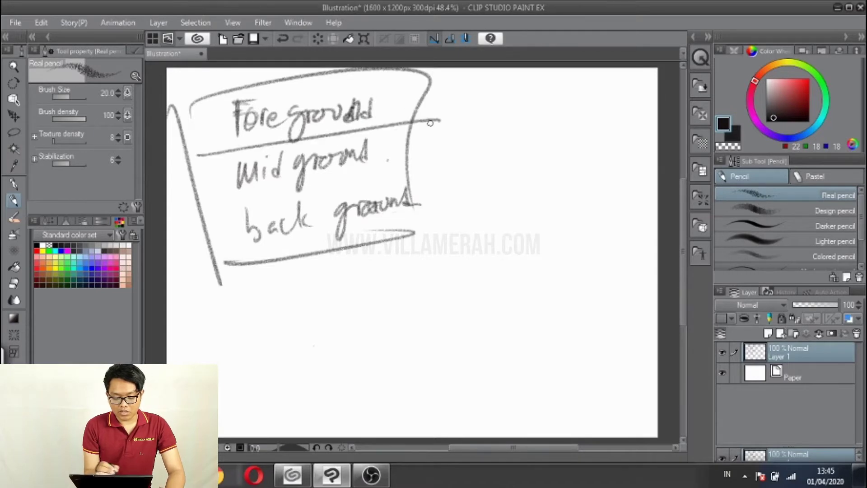
left_click_drag(191, 103, 199, 156)
left_click_drag(409, 67, 409, 129)
left_click_drag(225, 160, 461, 121)
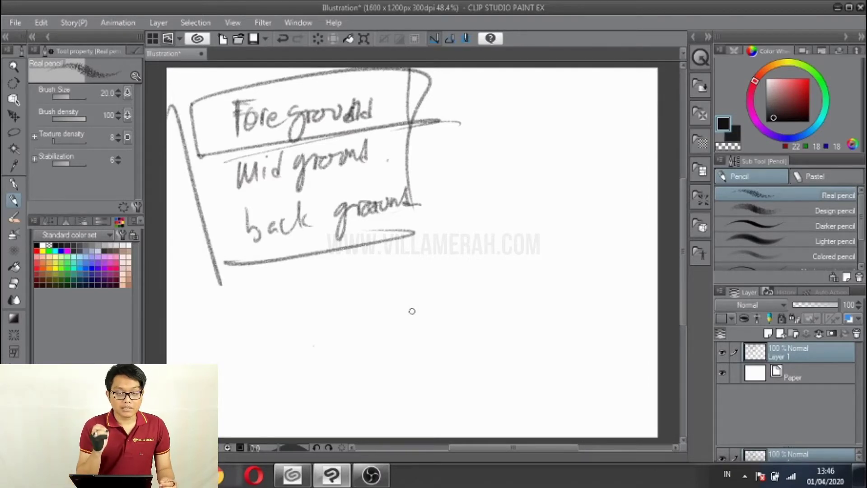
Step: Draw a connecting line from each label and number the rows 1, 2 and 3, with a line beneath the last row
left_click_drag(445, 103, 499, 101)
left_click_drag(524, 96, 528, 119)
left_click_drag(519, 119, 536, 117)
left_click_drag(395, 154, 497, 144)
left_click_drag(520, 143, 541, 160)
mouse_move(434, 198)
left_mouse_down()
mouse_move(529, 194)
mouse_move(520, 222)
left_mouse_up()
left_click_drag(413, 236, 587, 227)
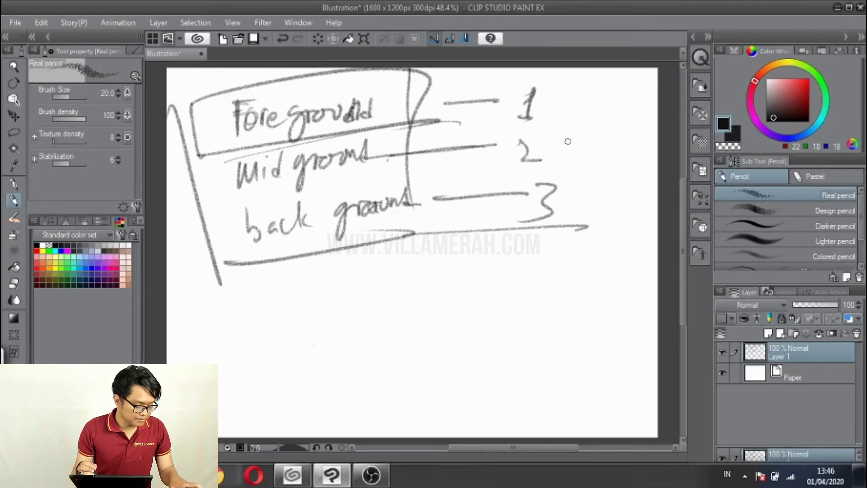
Step: Create a new colour illustration canvas of 1600 x 1200 px at 300 dpi
key("ctrl+n")
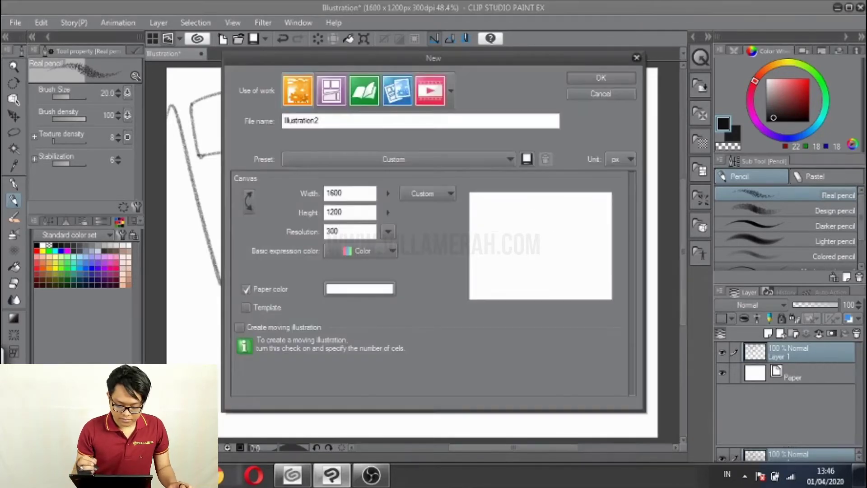
left_click(608, 78)
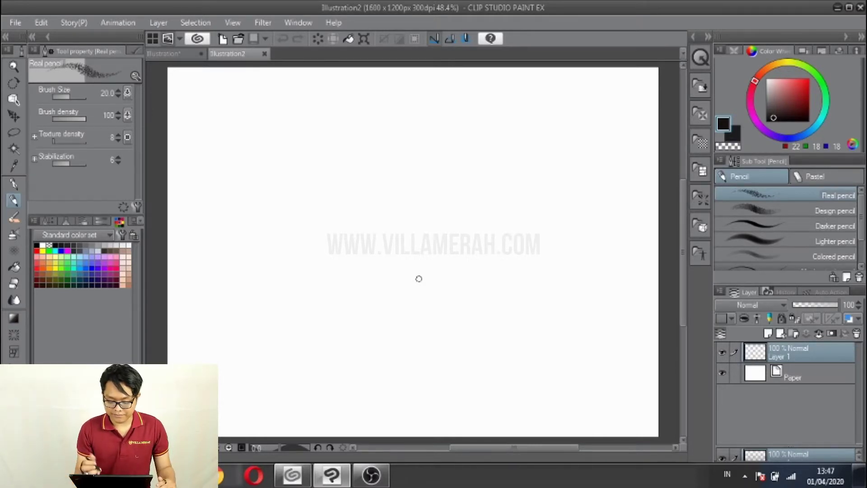
Step: Sketch the foreground figure's raised, bent leg as a peaked shape with a wavy lower edge in the lower centre of the canvas
mouse_move(472, 284)
left_mouse_down()
mouse_move(383, 336)
mouse_move(488, 277)
mouse_move(527, 293)
mouse_move(543, 320)
mouse_move(587, 352)
left_mouse_up()
left_click_drag(432, 301, 380, 360)
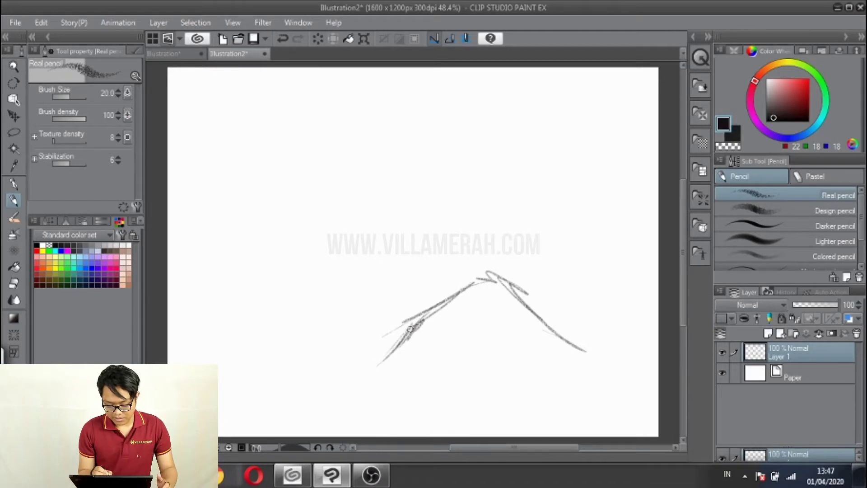
left_click_drag(413, 324, 375, 364)
mouse_move(479, 307)
left_mouse_down()
mouse_move(465, 333)
mouse_move(418, 357)
left_mouse_up()
left_click_drag(468, 328, 407, 366)
mouse_move(436, 339)
left_mouse_down()
mouse_move(374, 382)
mouse_move(387, 375)
mouse_move(403, 412)
mouse_move(390, 398)
mouse_move(419, 404)
mouse_move(494, 369)
mouse_move(527, 388)
mouse_move(509, 385)
mouse_move(548, 379)
left_mouse_up()
left_click_drag(495, 279, 597, 361)
left_click_drag(409, 366, 399, 376)
mouse_move(402, 342)
left_mouse_down()
mouse_move(367, 359)
mouse_move(339, 399)
mouse_move(348, 409)
mouse_move(371, 401)
left_mouse_up()
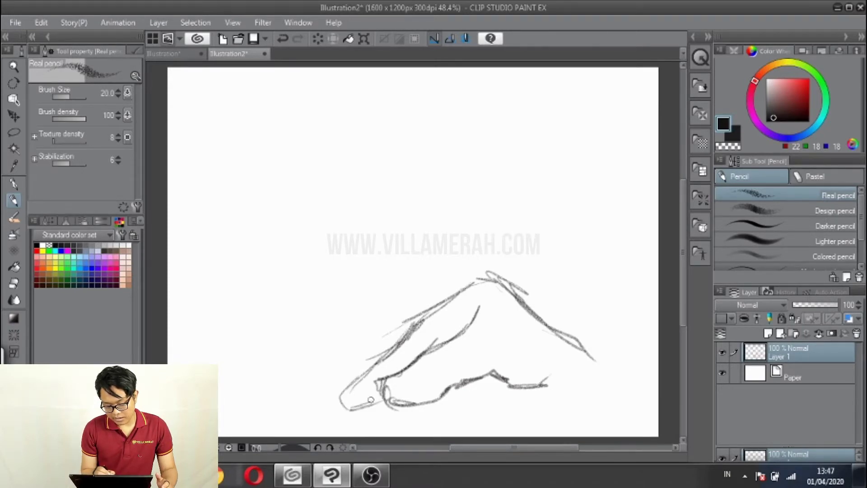
Step: Sketch a long, narrow slanted shape across the bent leg, running down into flat ovals at the lower edge
left_click_drag(538, 277, 423, 325)
mouse_move(514, 290)
left_mouse_down()
mouse_move(395, 352)
mouse_move(563, 258)
left_mouse_up()
mouse_move(564, 258)
left_mouse_down()
mouse_move(548, 282)
mouse_move(457, 328)
left_mouse_up()
mouse_move(518, 298)
left_mouse_down()
mouse_move(324, 409)
mouse_move(271, 427)
mouse_move(325, 427)
mouse_move(312, 425)
mouse_move(348, 405)
left_mouse_up()
left_click_drag(392, 371, 367, 383)
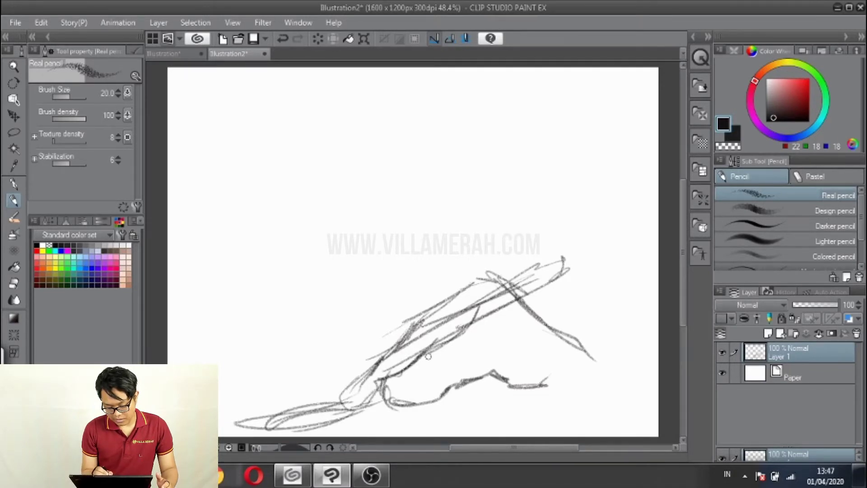
Step: Reinforce the leg's lower contour and rough in the folds, short hatching and ground lines beneath it
left_click_drag(429, 356, 396, 387)
mouse_move(465, 332)
left_mouse_down()
mouse_move(395, 383)
mouse_move(400, 378)
mouse_move(398, 408)
left_mouse_up()
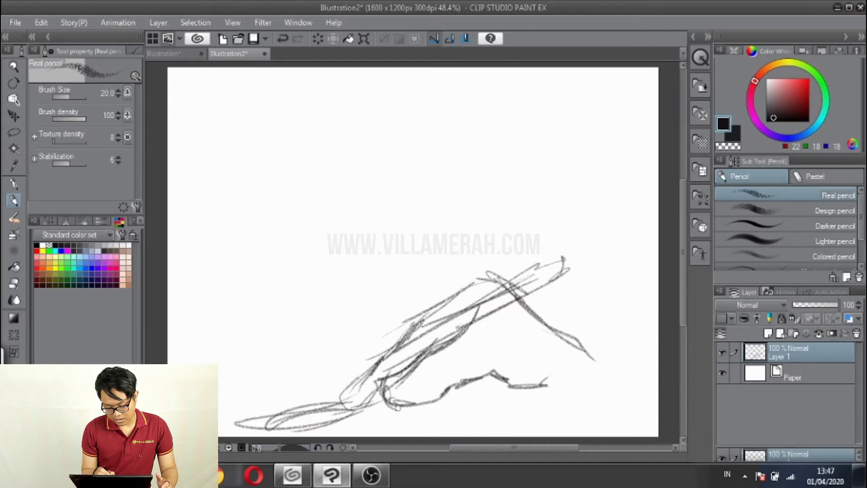
mouse_move(389, 379)
left_mouse_down()
mouse_move(429, 406)
mouse_move(453, 384)
left_mouse_up()
mouse_move(388, 354)
left_mouse_down()
mouse_move(348, 383)
mouse_move(381, 403)
mouse_move(370, 426)
mouse_move(400, 412)
mouse_move(385, 431)
mouse_move(397, 429)
mouse_move(362, 436)
left_mouse_up()
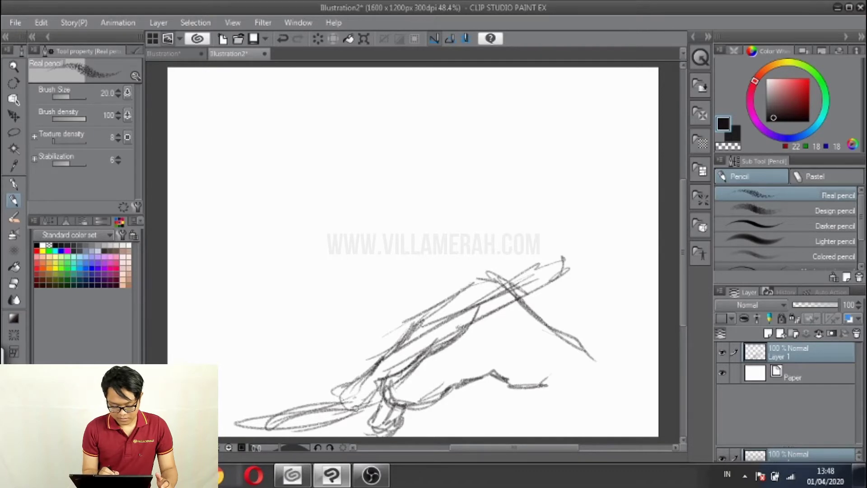
mouse_move(336, 409)
left_mouse_down()
mouse_move(219, 412)
mouse_move(355, 427)
left_mouse_up()
mouse_move(373, 372)
left_mouse_down()
mouse_move(347, 407)
mouse_move(318, 412)
left_mouse_up()
mouse_move(318, 414)
left_mouse_down()
mouse_move(393, 406)
mouse_move(389, 440)
mouse_move(433, 436)
mouse_move(424, 434)
left_mouse_up()
mouse_move(448, 397)
left_mouse_down()
mouse_move(456, 429)
mouse_move(470, 397)
mouse_move(512, 429)
mouse_move(533, 427)
left_mouse_up()
mouse_move(499, 376)
left_mouse_down()
mouse_move(519, 414)
mouse_move(579, 355)
mouse_move(653, 418)
left_mouse_up()
left_click_drag(533, 420, 571, 436)
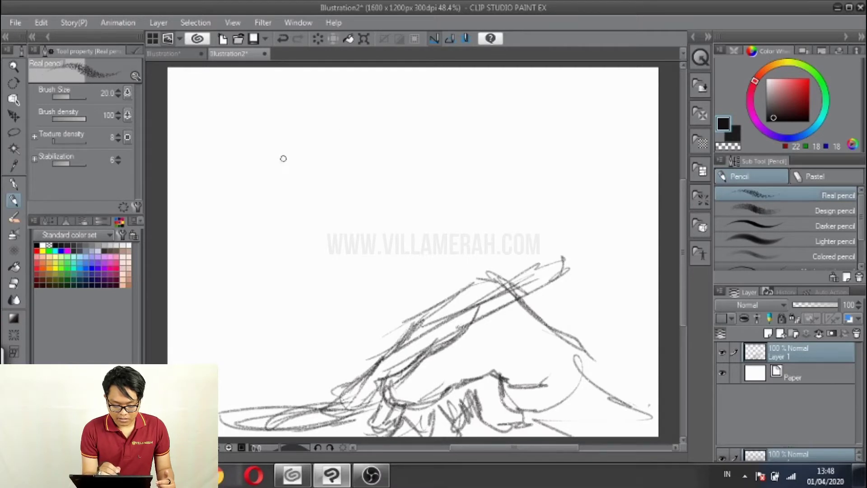
Step: Sketch the foreground figure's head with a banded hat and face outline in the upper left area of the canvas
mouse_move(277, 159)
left_mouse_down()
mouse_move(316, 135)
mouse_move(341, 143)
left_mouse_up()
mouse_move(277, 156)
left_mouse_down()
mouse_move(285, 150)
mouse_move(265, 180)
mouse_move(298, 183)
left_mouse_up()
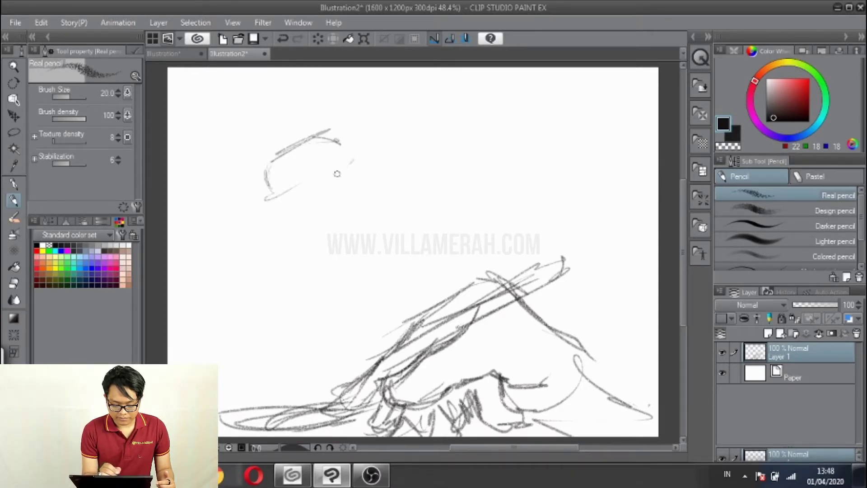
mouse_move(352, 159)
left_mouse_down()
mouse_move(267, 213)
mouse_move(367, 159)
mouse_move(264, 240)
mouse_move(384, 166)
left_mouse_up()
mouse_move(384, 167)
left_mouse_down()
mouse_move(357, 197)
mouse_move(362, 218)
left_mouse_up()
left_click_drag(364, 177, 382, 217)
mouse_move(382, 217)
left_mouse_down()
mouse_move(303, 232)
mouse_move(298, 249)
mouse_move(346, 242)
left_mouse_up()
left_click_drag(355, 184, 355, 232)
mouse_move(359, 199)
left_mouse_down()
mouse_move(352, 257)
mouse_move(357, 240)
left_mouse_up()
Step: Sketch the foreground figure's jaw, collar and shoulder lines below the hat
mouse_move(353, 241)
left_mouse_down()
mouse_move(330, 266)
mouse_move(276, 257)
left_mouse_up()
mouse_move(277, 237)
left_mouse_down()
mouse_move(274, 260)
mouse_move(247, 269)
mouse_move(239, 341)
mouse_move(254, 292)
mouse_move(266, 373)
left_mouse_up()
mouse_move(294, 226)
left_mouse_down()
mouse_move(305, 247)
mouse_move(337, 263)
left_mouse_up()
mouse_move(316, 256)
left_mouse_down()
mouse_move(333, 270)
mouse_move(285, 252)
left_mouse_up()
left_click_drag(266, 240, 237, 308)
left_click_drag(253, 259, 379, 279)
Step: Sketch the foreground figure's back, torso and bent arm reaching down to the slanted shape
left_click_drag(250, 280, 235, 395)
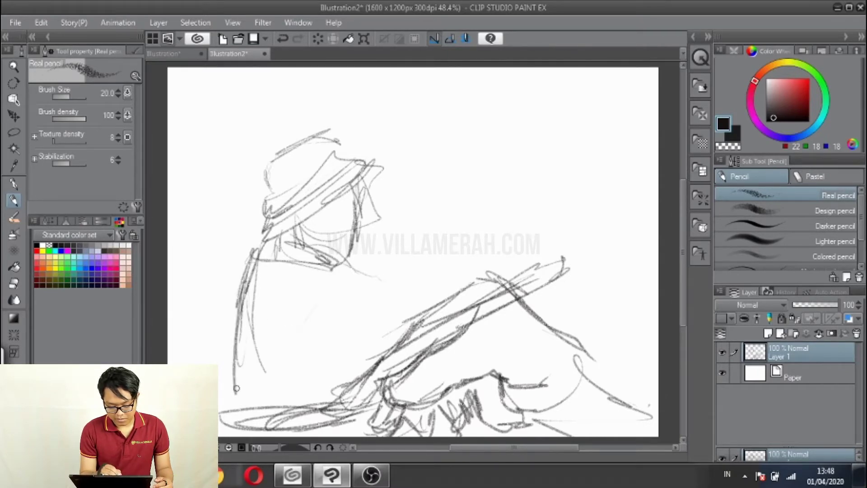
left_click_drag(252, 269, 233, 311)
left_click_drag(260, 238, 203, 363)
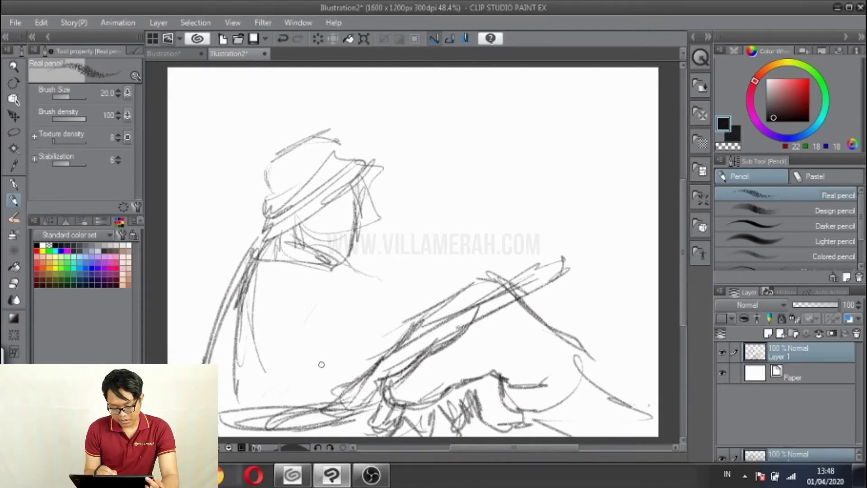
mouse_move(282, 392)
left_mouse_down()
mouse_move(396, 265)
mouse_move(436, 286)
mouse_move(343, 318)
mouse_move(289, 375)
left_mouse_up()
left_click_drag(404, 277, 413, 337)
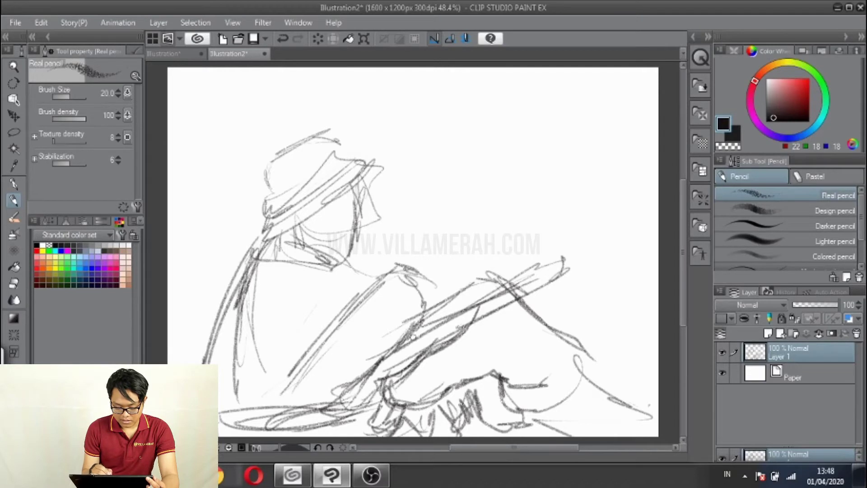
mouse_move(333, 261)
left_mouse_down()
mouse_move(365, 286)
mouse_move(267, 400)
left_mouse_up()
mouse_move(344, 298)
left_mouse_down()
mouse_move(408, 314)
mouse_move(418, 329)
left_mouse_up()
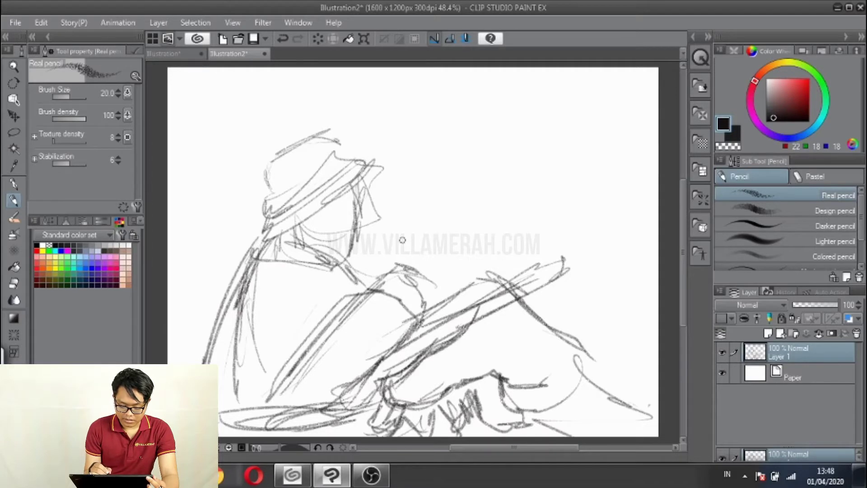
Step: Sketch the figure's raised hand and forearm in front of the face, and darken the face and shoulder lines
left_click_drag(390, 227, 428, 211)
mouse_move(395, 227)
left_mouse_down()
mouse_move(422, 231)
mouse_move(391, 235)
mouse_move(410, 231)
mouse_move(397, 220)
mouse_move(408, 223)
mouse_move(396, 229)
mouse_move(430, 226)
left_mouse_up()
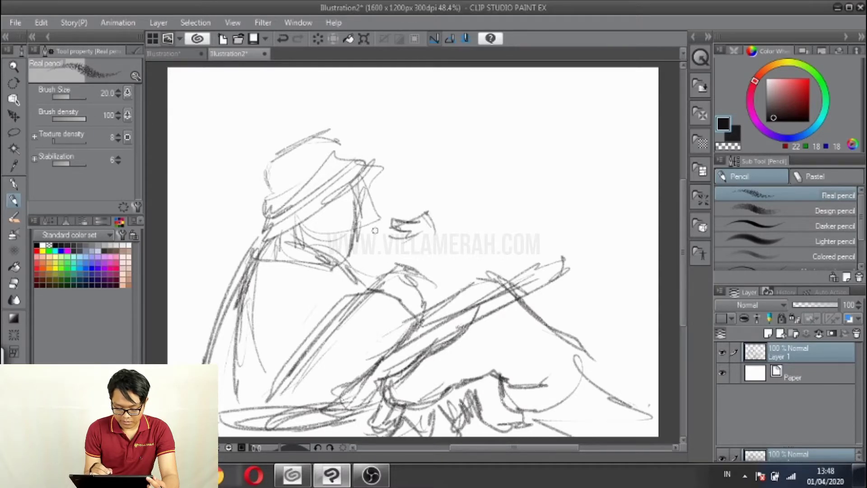
mouse_move(377, 227)
left_mouse_down()
mouse_move(381, 251)
mouse_move(405, 212)
left_mouse_up()
left_click_drag(374, 249, 408, 239)
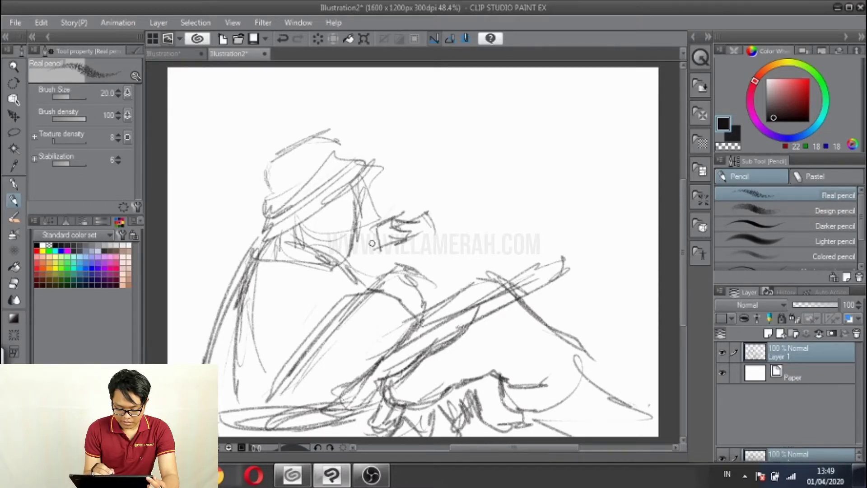
mouse_move(352, 221)
left_mouse_down()
mouse_move(358, 236)
mouse_move(349, 260)
mouse_move(361, 182)
left_mouse_up()
mouse_move(424, 211)
left_mouse_down()
mouse_move(451, 246)
mouse_move(457, 268)
left_mouse_up()
mouse_move(344, 264)
left_mouse_down()
mouse_move(431, 241)
mouse_move(440, 274)
mouse_move(434, 294)
mouse_move(394, 288)
mouse_move(388, 295)
mouse_move(411, 262)
left_mouse_up()
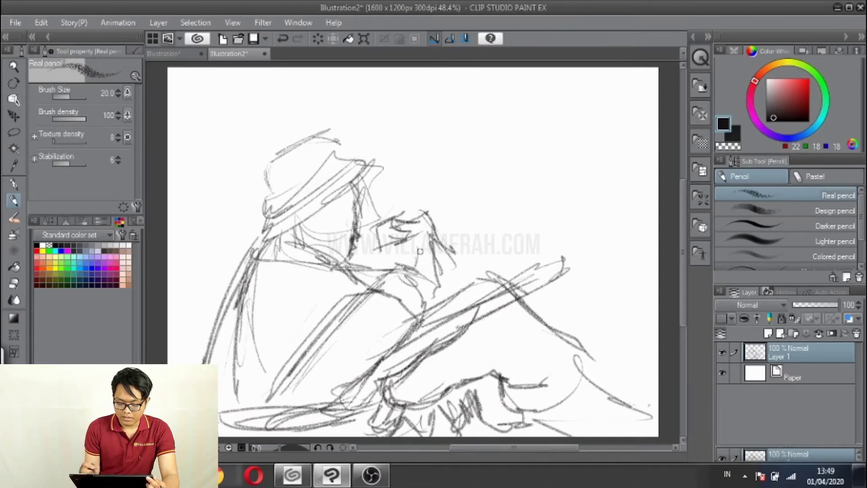
Step: Sketch a large upright rectangular frame behind the bent leg, with horizontal lines across it and zigzag ground strokes beside it
left_click_drag(565, 111, 601, 98)
left_click_drag(479, 130, 636, 91)
mouse_move(467, 152)
left_mouse_down()
mouse_move(633, 130)
mouse_move(472, 284)
mouse_move(470, 244)
mouse_move(593, 133)
mouse_move(581, 226)
left_mouse_up()
left_click_drag(587, 109, 567, 311)
mouse_move(483, 142)
left_mouse_down()
mouse_move(454, 299)
mouse_move(469, 188)
mouse_move(587, 133)
left_mouse_up()
left_click_drag(598, 131, 578, 253)
mouse_move(590, 149)
left_mouse_down()
mouse_move(558, 347)
mouse_move(655, 363)
left_mouse_up()
left_click_drag(576, 372, 650, 369)
mouse_move(653, 370)
left_mouse_down()
mouse_move(628, 391)
mouse_move(658, 402)
left_mouse_up()
left_click_drag(577, 135, 658, 140)
left_click_drag(500, 233, 647, 233)
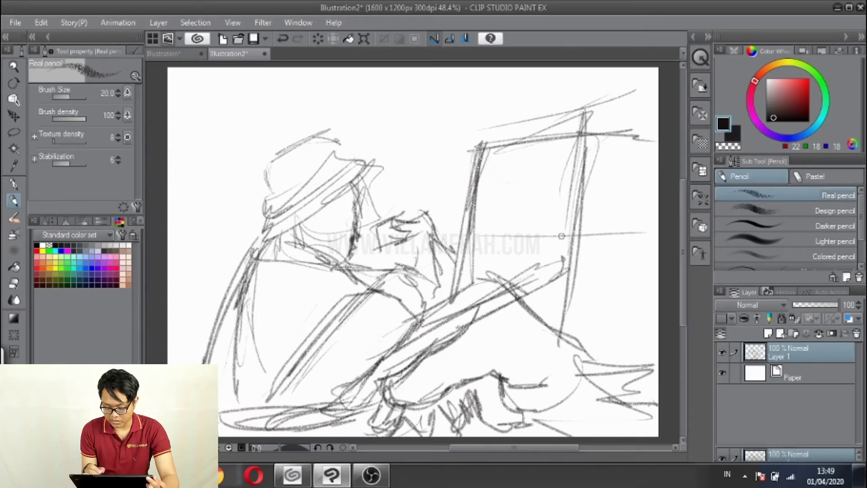
left_click_drag(506, 228, 617, 208)
left_click_drag(634, 211, 647, 211)
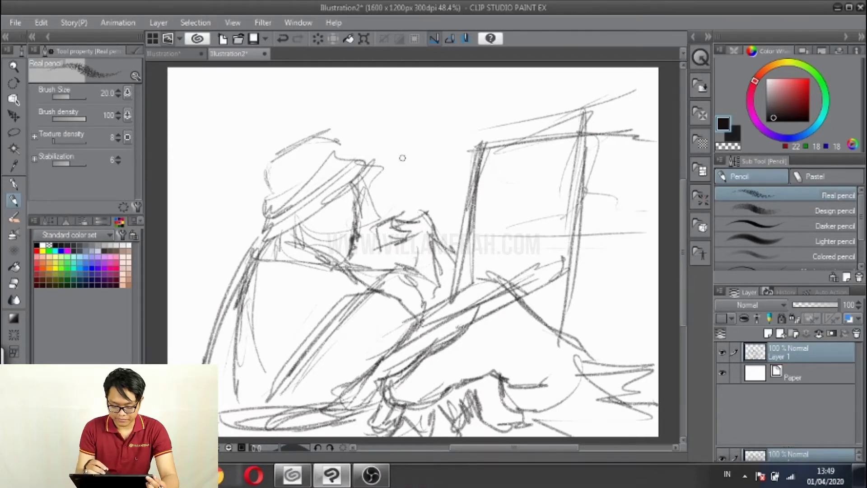
Step: Sketch a second figure behind the first, with a round head, facial guide lines, neck and shoulders
mouse_move(342, 114)
left_mouse_down()
mouse_move(375, 85)
mouse_move(398, 111)
mouse_move(399, 103)
mouse_move(335, 100)
mouse_move(365, 143)
mouse_move(401, 106)
mouse_move(388, 155)
mouse_move(337, 92)
mouse_move(382, 103)
mouse_move(407, 100)
left_mouse_up()
left_click_drag(381, 68, 365, 141)
left_click_drag(335, 165, 381, 126)
left_click_drag(391, 176, 361, 148)
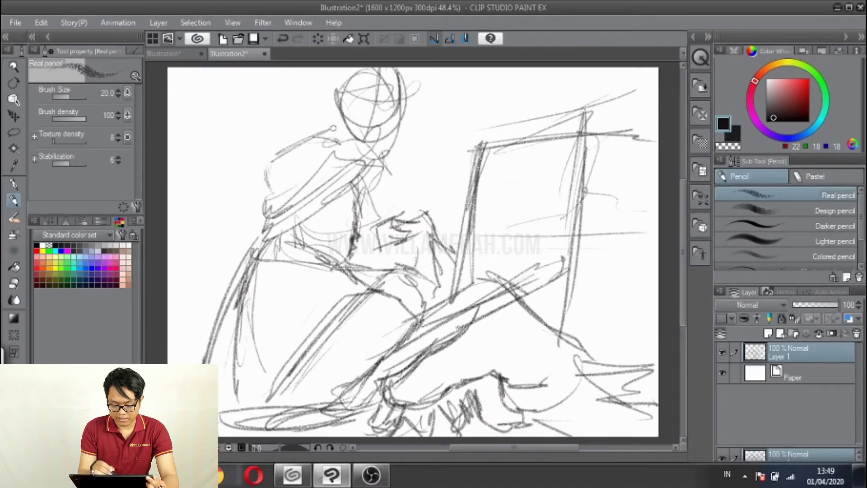
left_click_drag(291, 174, 334, 117)
left_click_drag(360, 150, 388, 211)
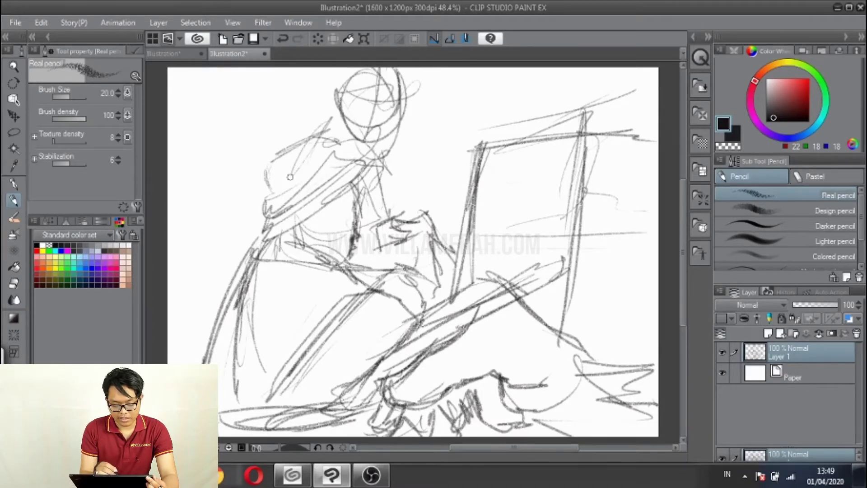
left_click_drag(392, 162, 408, 201)
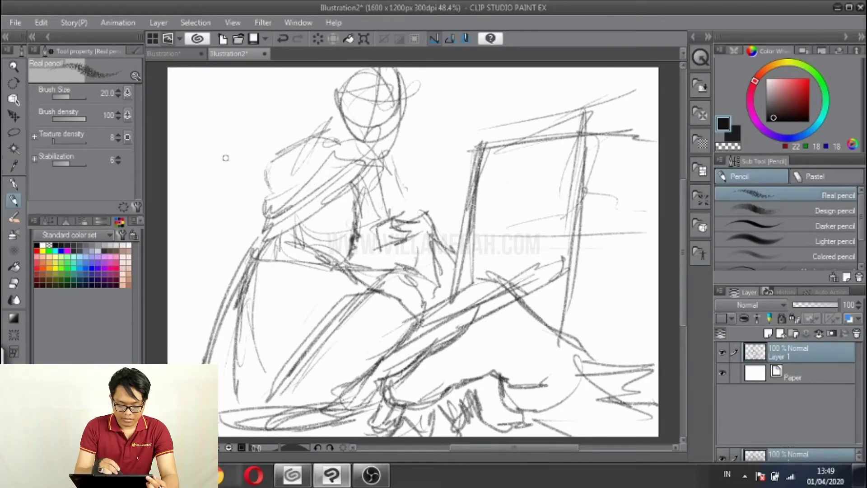
Step: Draw vertical background lines behind the first figure and a rectangular window-like frame behind the large upright frame
mouse_move(244, 83)
left_mouse_down()
mouse_move(243, 271)
mouse_move(232, 272)
left_mouse_up()
left_click_drag(234, 146, 233, 241)
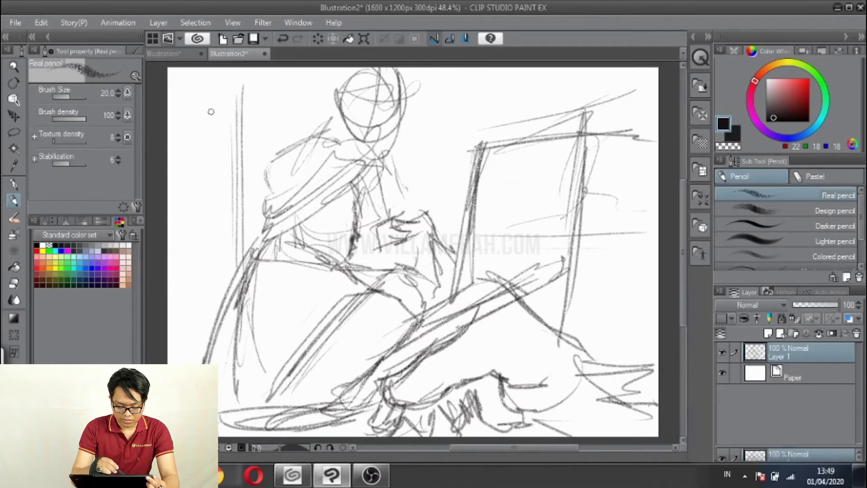
left_click_drag(445, 69, 441, 137)
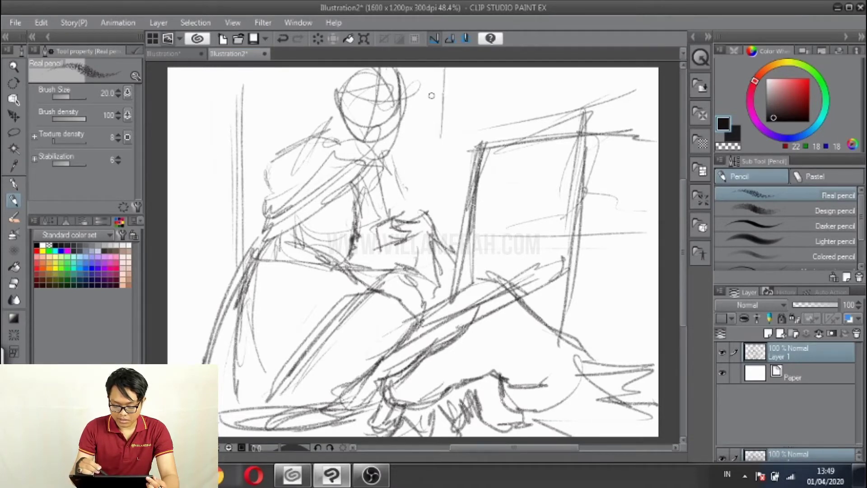
left_click_drag(434, 80, 433, 183)
left_click_drag(429, 76, 428, 174)
left_click_drag(432, 133, 433, 186)
left_click_drag(430, 185, 490, 183)
left_click_drag(529, 80, 534, 143)
mouse_move(426, 79)
left_mouse_down()
mouse_move(540, 75)
mouse_move(434, 126)
mouse_move(432, 220)
left_mouse_up()
left_click_drag(434, 125, 434, 214)
mouse_move(435, 211)
left_mouse_down()
mouse_move(463, 209)
mouse_move(461, 221)
left_mouse_up()
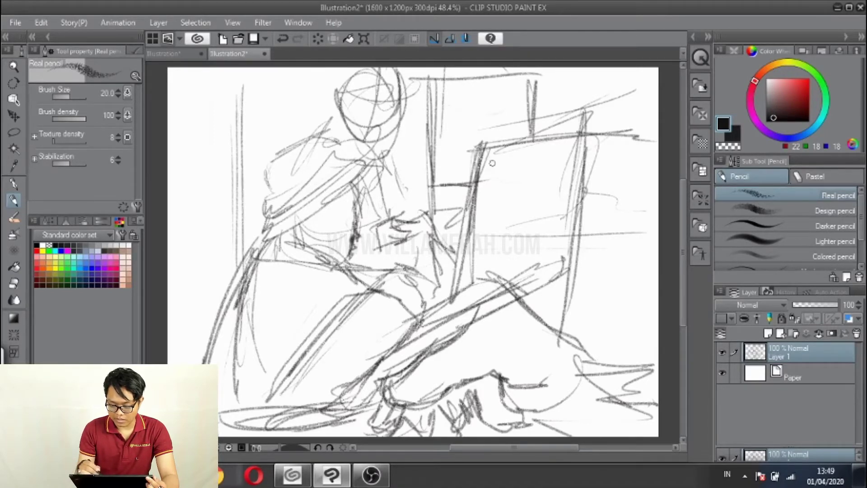
Step: Add heavy horizontal lines above and across the large upright frame and fill its inside with loose diagonal hatching
mouse_move(495, 119)
left_mouse_down()
mouse_move(513, 139)
mouse_move(533, 127)
mouse_move(614, 120)
left_mouse_up()
mouse_move(551, 132)
left_mouse_down()
mouse_move(600, 121)
mouse_move(557, 123)
mouse_move(648, 122)
left_mouse_up()
left_click_drag(482, 144, 654, 141)
left_click_drag(547, 153, 487, 210)
left_click_drag(562, 176, 450, 262)
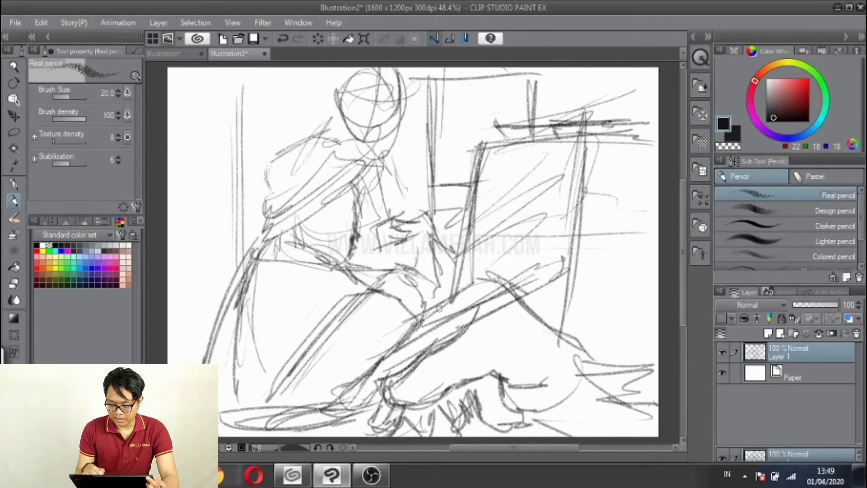
mouse_move(562, 212)
left_mouse_down()
mouse_move(463, 227)
mouse_move(644, 197)
left_mouse_up()
left_click_drag(491, 189, 561, 194)
Step: Sketch a box-like piece of furniture and a horizontal ground line behind the bent leg at the canvas's right edge
left_click_drag(578, 294, 608, 340)
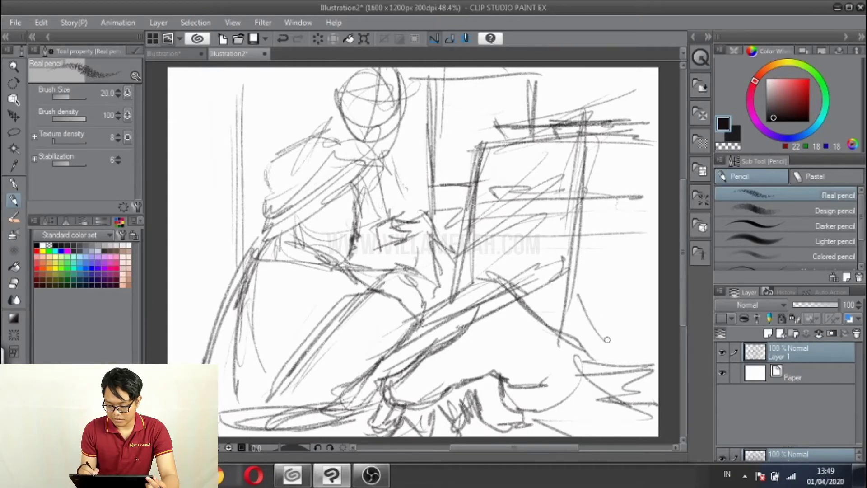
left_click_drag(515, 311, 662, 309)
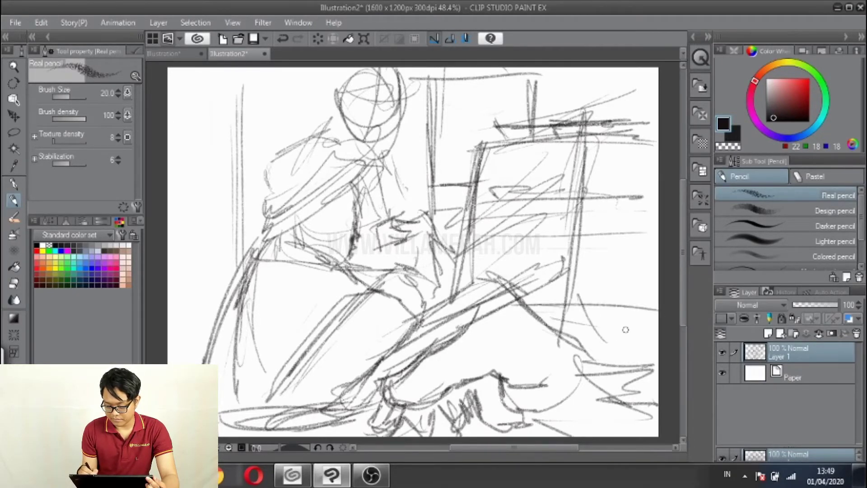
left_click_drag(560, 364, 655, 368)
mouse_move(657, 257)
left_mouse_down()
mouse_move(596, 257)
mouse_move(656, 262)
left_mouse_up()
mouse_move(596, 263)
left_mouse_down()
mouse_move(648, 271)
mouse_move(596, 321)
mouse_move(603, 374)
mouse_move(659, 377)
left_mouse_up()
left_click_drag(610, 257, 587, 259)
mouse_move(655, 257)
left_mouse_down()
mouse_move(578, 263)
mouse_move(658, 250)
mouse_move(587, 251)
mouse_move(624, 244)
left_mouse_up()
left_click_drag(619, 326, 603, 298)
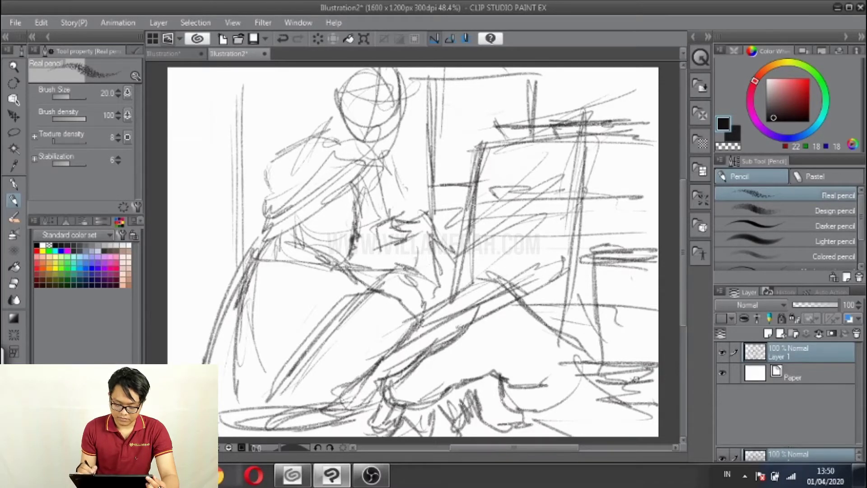
Step: Darken the box-like furniture's side edge and strengthen the sloping lines where the foreground form meets the ground at the canvas's right edge
left_click_drag(595, 260, 602, 373)
left_click_drag(538, 333, 655, 423)
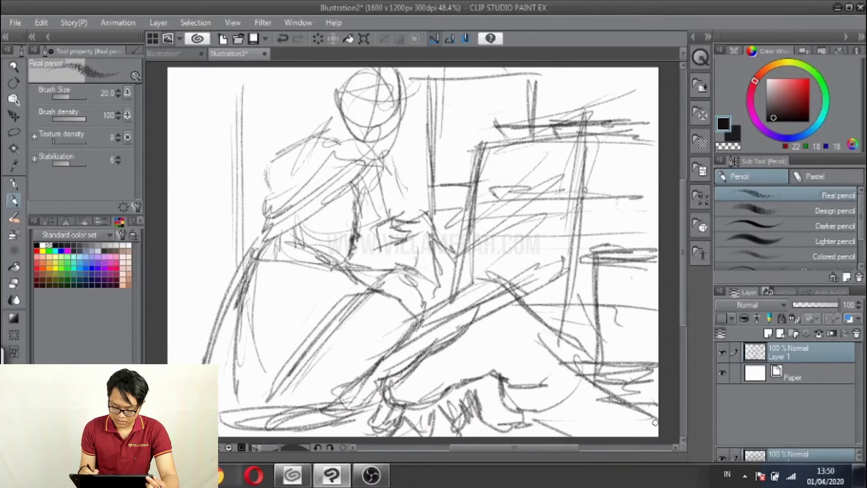
left_click_drag(536, 402, 543, 427)
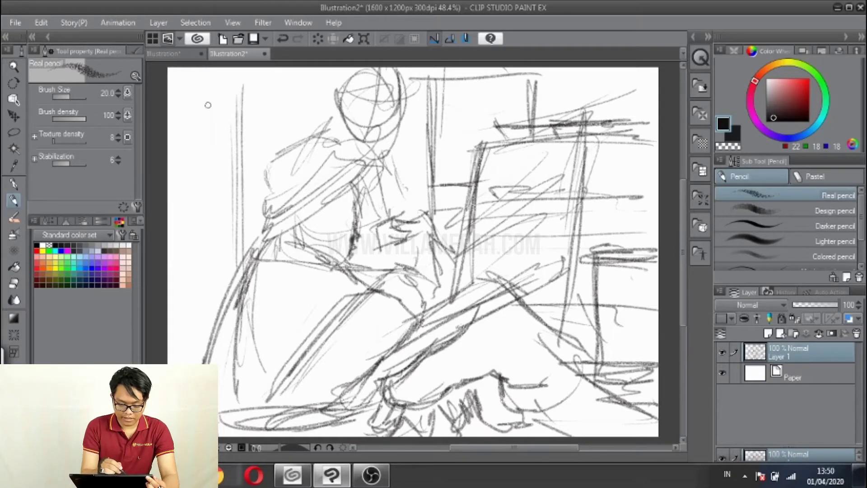
Step: Sketch tall vertical and slanting curtain-like lines in the background behind the first figure, along the canvas's left edge
left_click_drag(221, 81, 222, 218)
left_click_drag(232, 109, 228, 252)
left_click_drag(203, 82, 212, 357)
left_click_drag(195, 120, 202, 364)
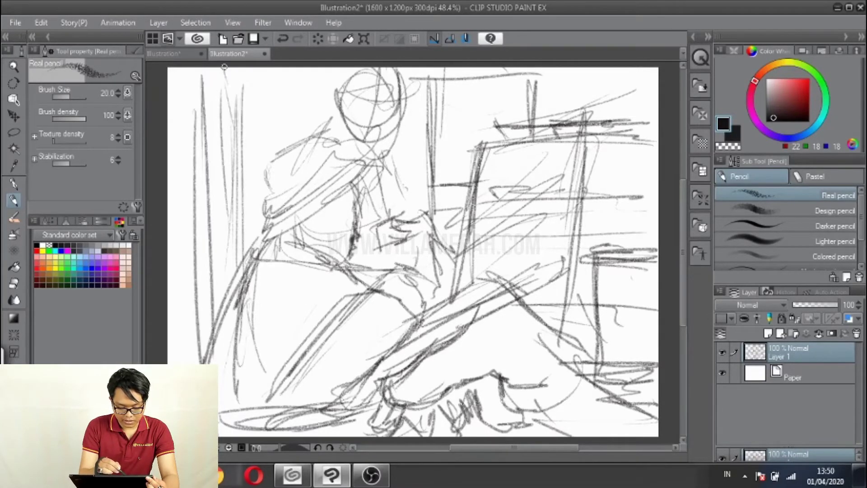
left_click_drag(224, 65, 256, 217)
left_click_drag(250, 118, 260, 259)
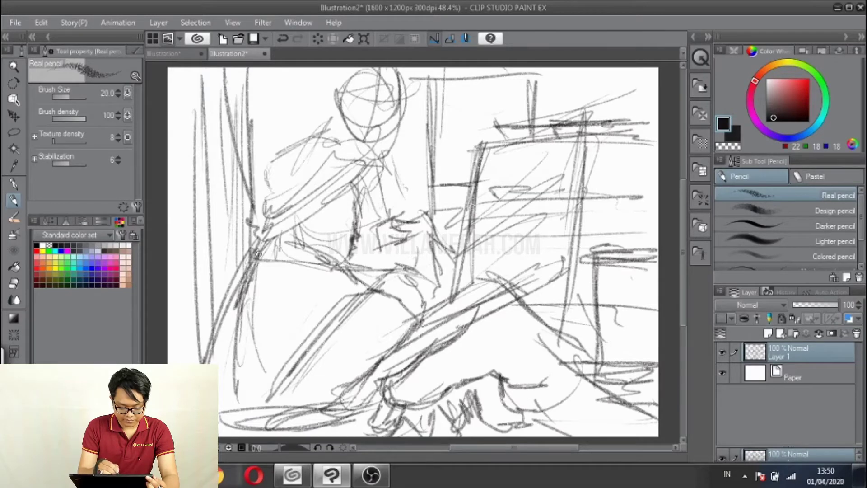
left_click_drag(250, 205, 257, 280)
mouse_move(198, 78)
left_mouse_down()
mouse_move(201, 363)
mouse_move(168, 345)
left_mouse_up()
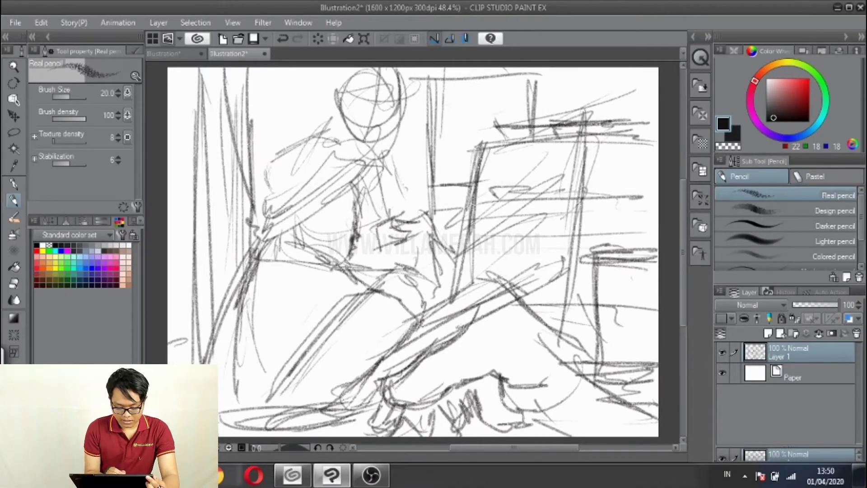
left_click_drag(200, 68, 168, 163)
left_click_drag(192, 124, 173, 323)
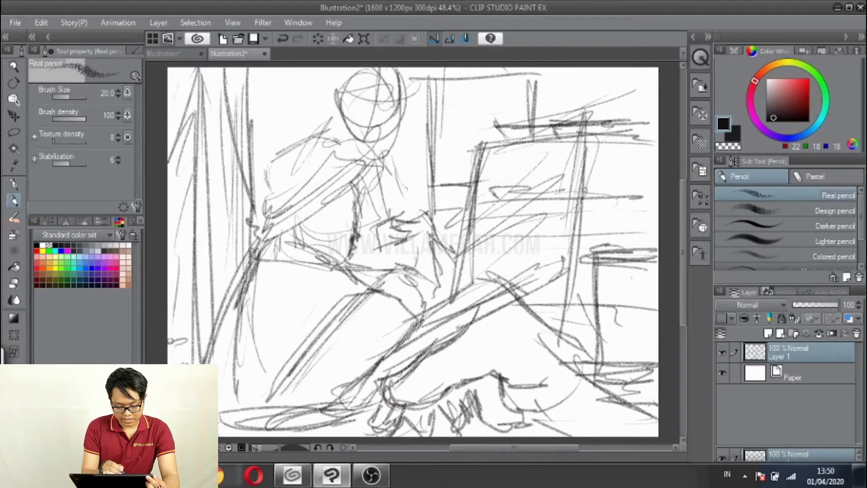
left_click_drag(197, 84, 204, 355)
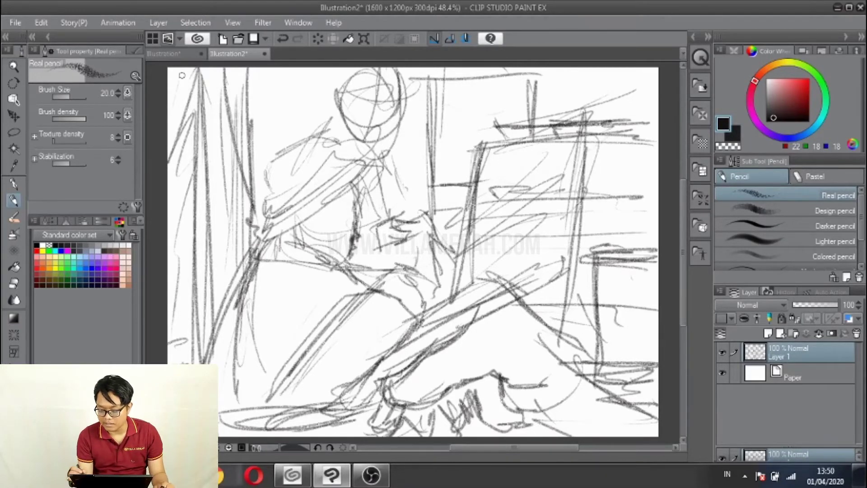
Step: Add a new layer above the rough sketch, lower Layer 1's opacity to 49%, and make Layer 2 active
left_click(768, 334)
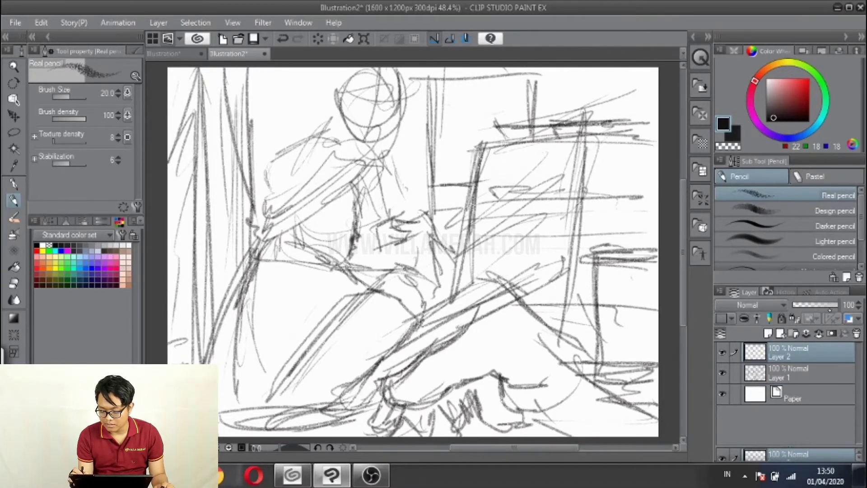
left_click(807, 373)
left_click_drag(828, 305, 817, 306)
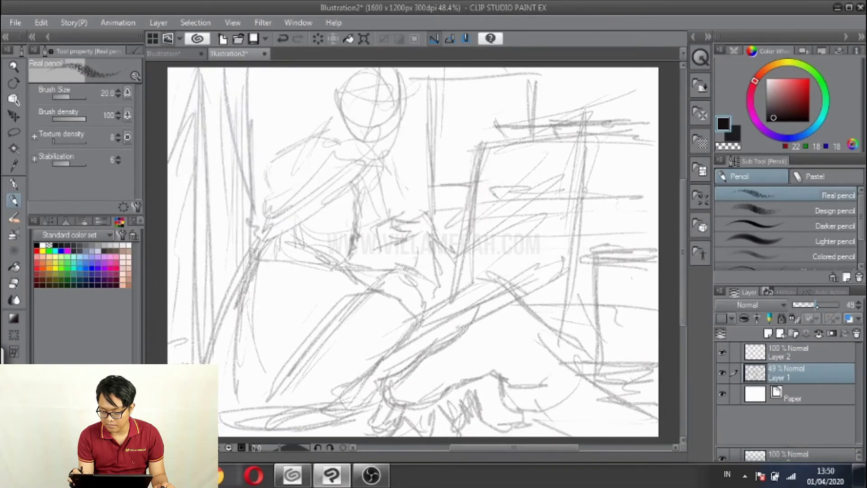
left_click(798, 346)
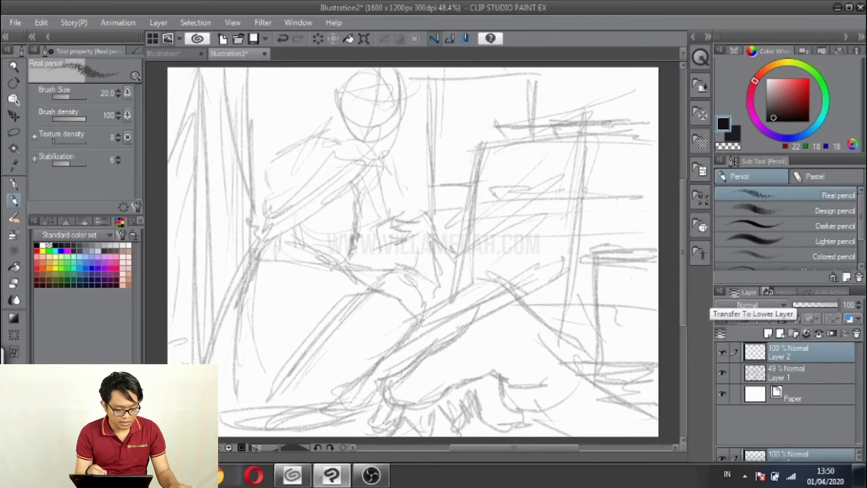
Step: Trace the large foreground hand on Layer 2 with dark strokes, outlining the thumb, the palm's lower edge and the wrist
left_click_drag(482, 350, 517, 302)
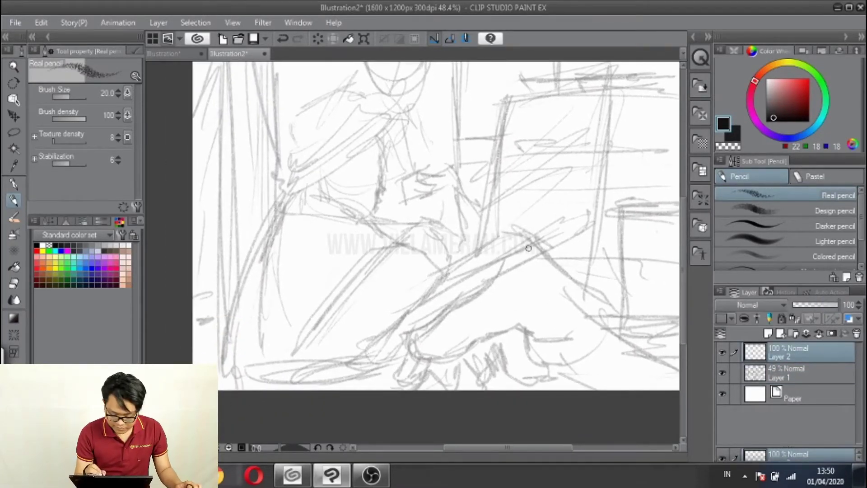
left_click_drag(504, 273, 435, 323)
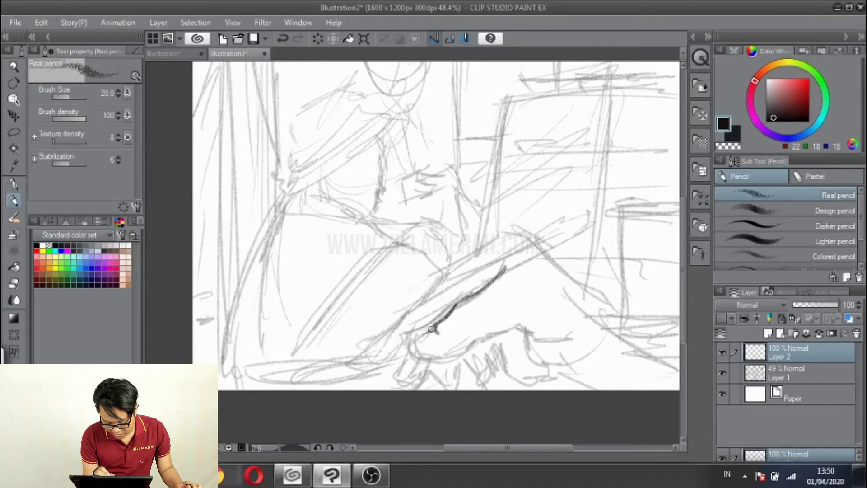
mouse_move(422, 334)
left_mouse_down()
mouse_move(411, 348)
mouse_move(445, 336)
mouse_move(418, 357)
mouse_move(426, 361)
mouse_move(472, 332)
mouse_move(519, 322)
left_mouse_up()
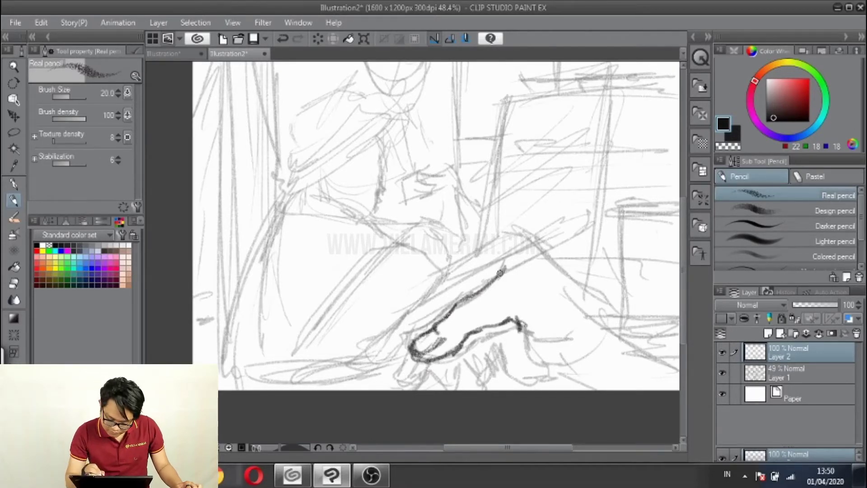
left_click_drag(520, 335, 563, 360)
mouse_move(549, 254)
left_mouse_down()
mouse_move(619, 328)
mouse_move(677, 367)
left_mouse_up()
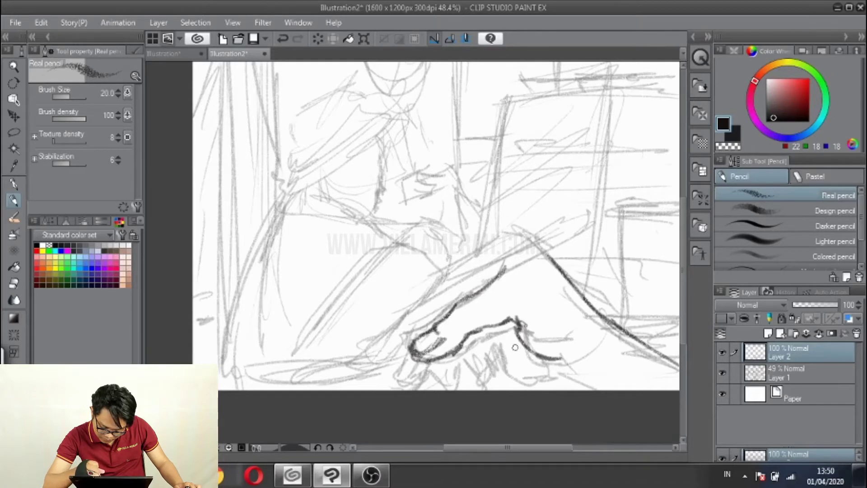
mouse_move(495, 343)
left_mouse_down()
mouse_move(515, 374)
mouse_move(579, 395)
left_mouse_up()
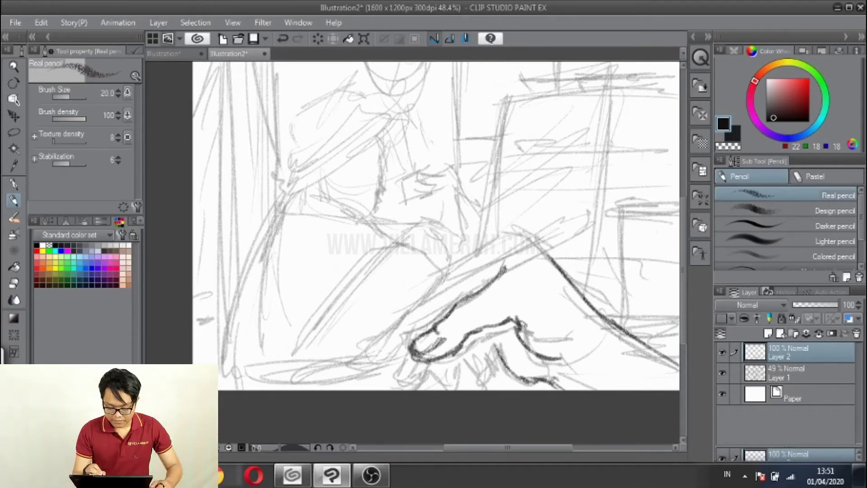
left_click_drag(410, 348, 400, 372)
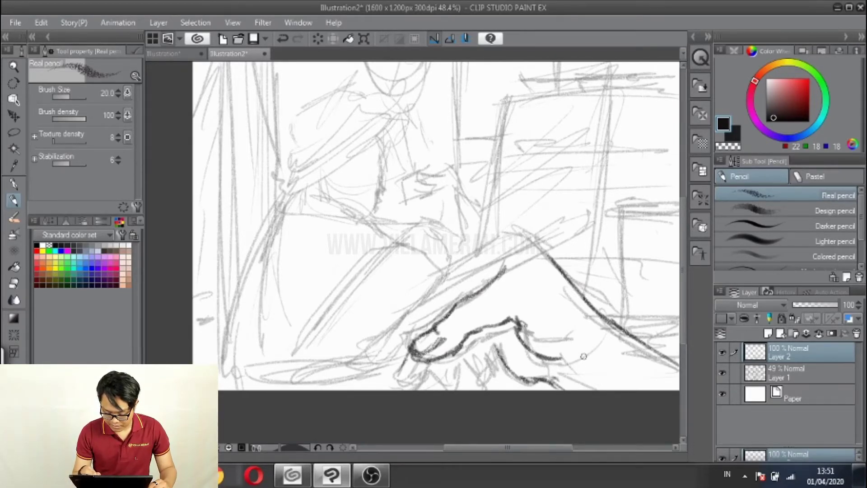
left_click_drag(544, 379, 572, 389)
left_click_drag(582, 303, 677, 363)
mouse_move(573, 364)
left_mouse_down()
mouse_move(589, 379)
mouse_move(560, 384)
mouse_move(588, 392)
left_mouse_up()
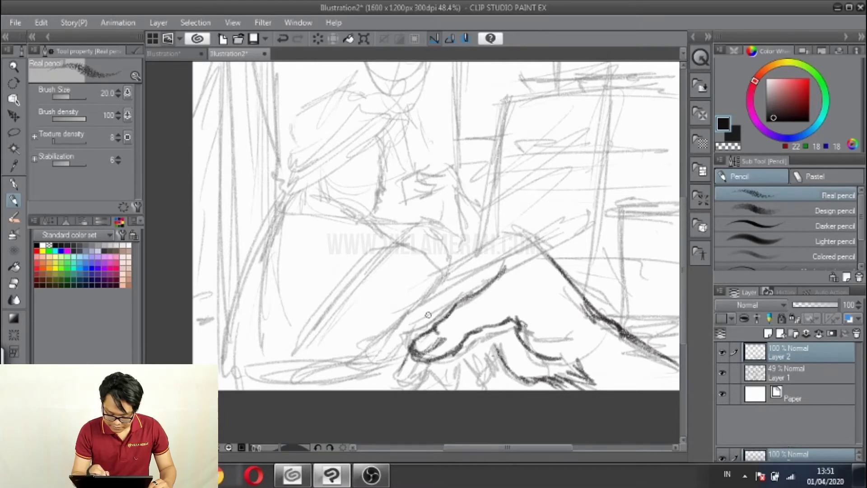
Step: Outline the long slanted handle of the spoon-like object above the foreground hand, giving it a rounded upper end
left_click_drag(402, 320, 509, 253)
mouse_move(436, 298)
left_mouse_down()
mouse_move(591, 214)
mouse_move(409, 325)
mouse_move(550, 257)
mouse_move(586, 233)
mouse_move(405, 315)
mouse_move(387, 338)
left_mouse_up()
left_click_drag(447, 302, 385, 360)
mouse_move(405, 318)
left_mouse_down()
mouse_move(377, 353)
mouse_move(361, 357)
mouse_move(381, 359)
left_mouse_up()
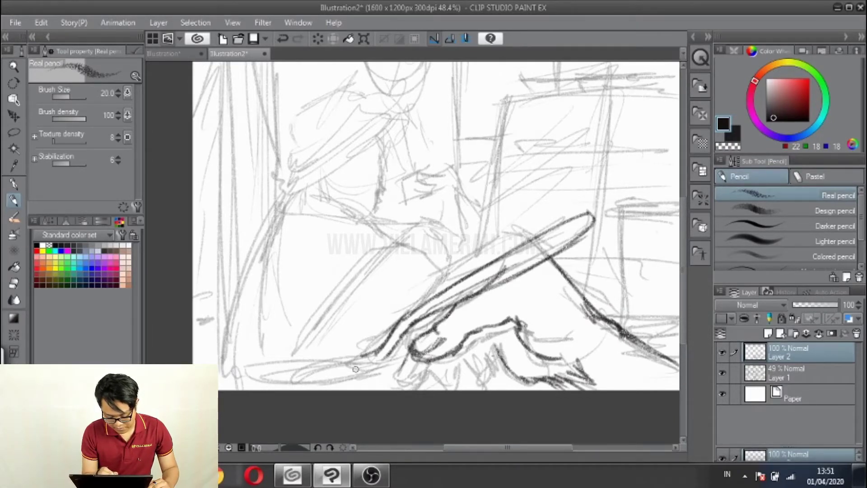
Step: Outline the spoon-like object's shallow bowl with a small mound on it, and thicken the bowl's curved underside
mouse_move(270, 369)
left_mouse_down()
mouse_move(329, 330)
mouse_move(366, 369)
mouse_move(318, 373)
left_mouse_up()
mouse_move(274, 356)
left_mouse_down()
mouse_move(253, 365)
mouse_move(283, 375)
mouse_move(350, 368)
mouse_move(251, 374)
mouse_move(262, 378)
left_mouse_up()
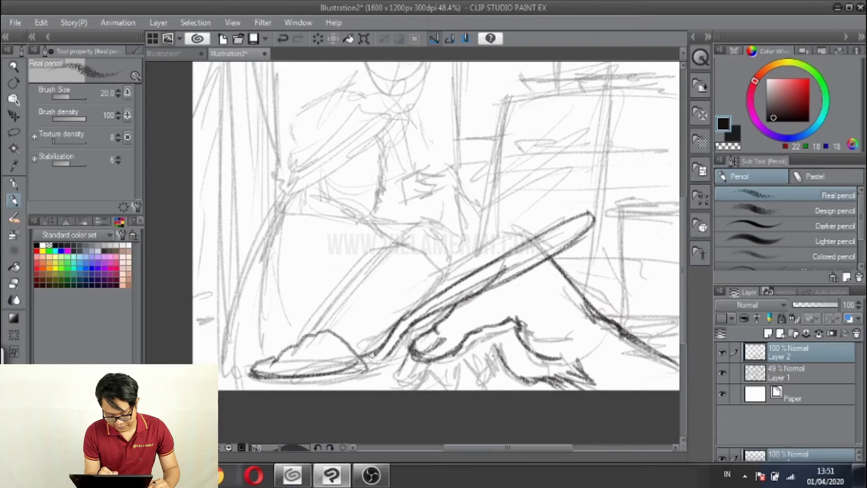
left_click_drag(389, 355, 338, 381)
mouse_move(386, 358)
left_mouse_down()
mouse_move(371, 368)
mouse_move(249, 373)
mouse_move(312, 382)
left_mouse_up()
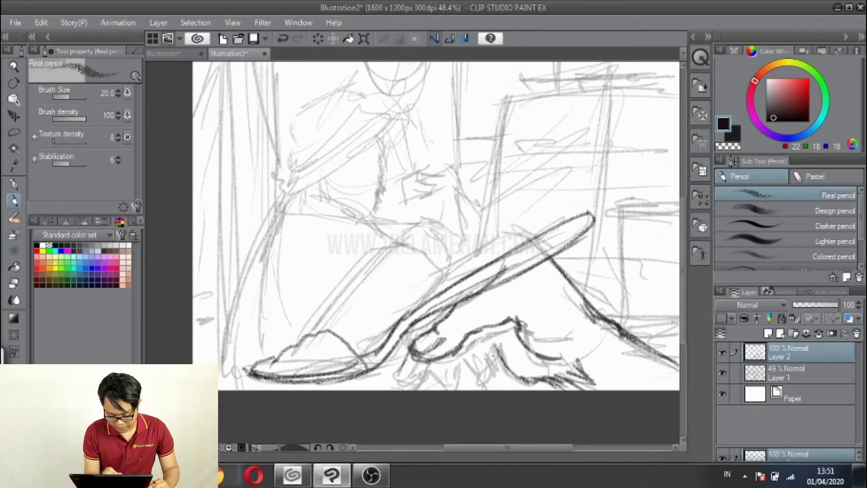
left_click_drag(240, 368, 333, 382)
left_click_drag(383, 364, 262, 378)
left_click_drag(301, 356, 324, 358)
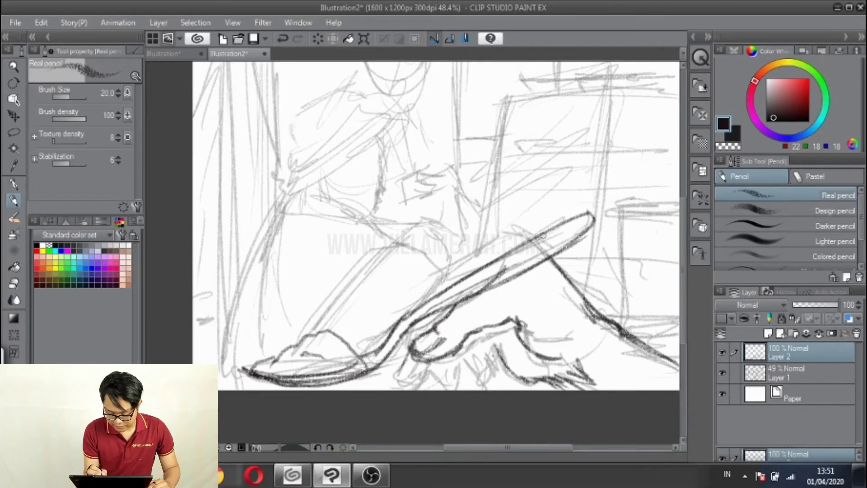
Step: Draw the foreground hand's index finger along the slanted handle and the curled fingers beneath the thumb
left_click_drag(533, 228, 574, 277)
left_click_drag(482, 286, 516, 270)
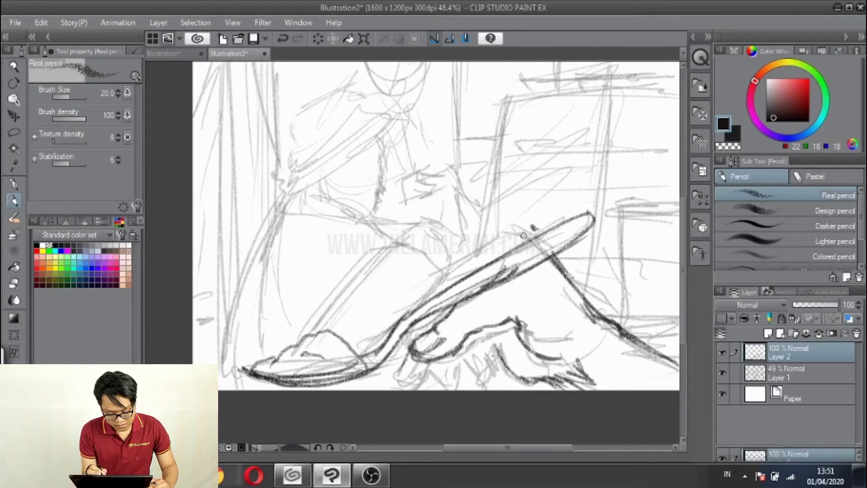
mouse_move(531, 226)
left_mouse_down()
mouse_move(445, 258)
mouse_move(380, 340)
mouse_move(375, 373)
left_mouse_up()
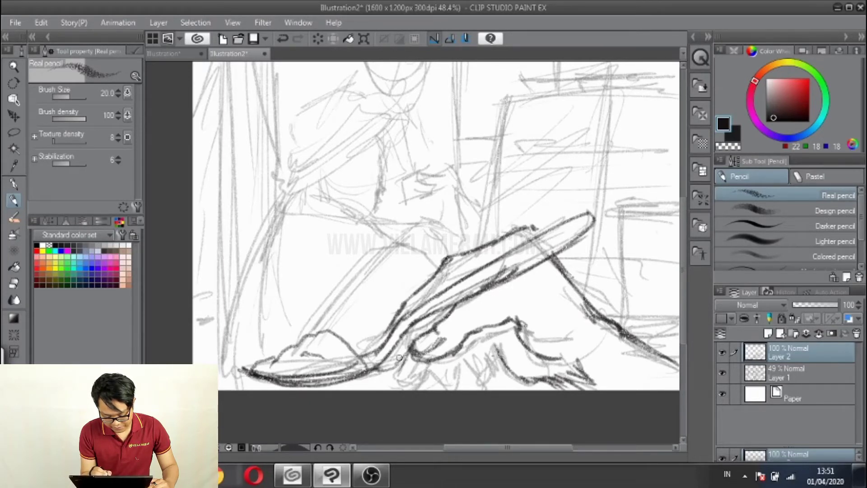
mouse_move(407, 345)
left_mouse_down()
mouse_move(388, 375)
mouse_move(372, 377)
left_mouse_up()
mouse_move(380, 337)
left_mouse_down()
mouse_move(365, 354)
mouse_move(405, 372)
mouse_move(395, 389)
left_mouse_up()
left_click_drag(435, 361, 415, 389)
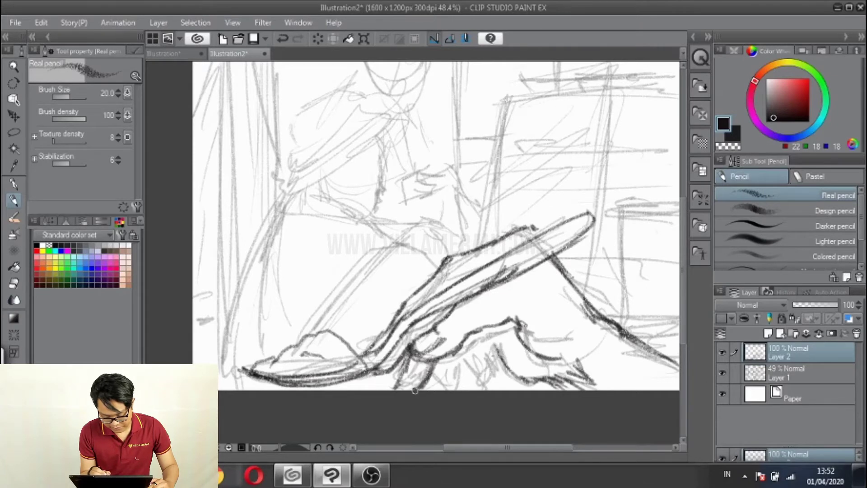
mouse_move(444, 358)
left_mouse_down()
mouse_move(436, 380)
mouse_move(487, 343)
mouse_move(477, 373)
mouse_move(489, 373)
mouse_move(484, 348)
mouse_move(490, 369)
mouse_move(459, 370)
mouse_move(481, 353)
mouse_move(495, 366)
mouse_move(472, 378)
mouse_move(503, 373)
mouse_move(509, 357)
mouse_move(516, 377)
mouse_move(501, 378)
mouse_move(517, 374)
left_mouse_up()
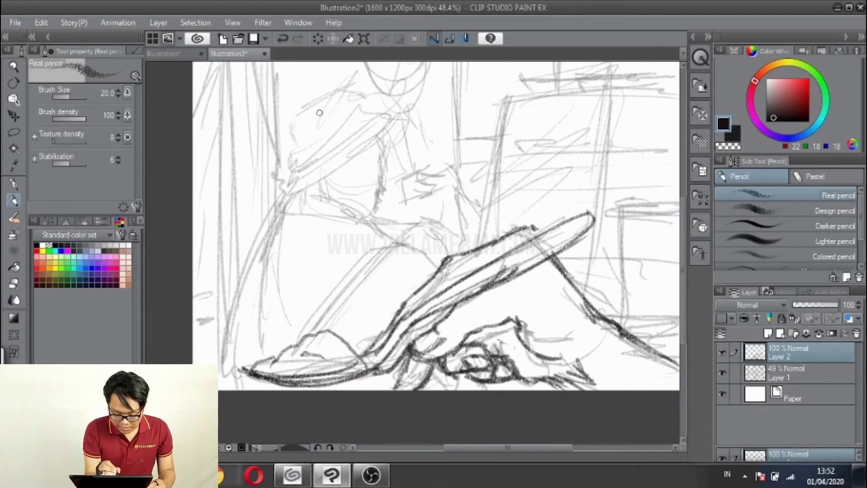
Step: Trace the first figure's brimmed hat, the hair below the brim and the folded collar around the neck
mouse_move(339, 93)
left_mouse_down()
mouse_move(291, 118)
mouse_move(292, 144)
mouse_move(344, 122)
left_mouse_up()
left_click_drag(289, 144, 301, 146)
mouse_move(360, 100)
left_mouse_down()
mouse_move(301, 148)
mouse_move(363, 108)
mouse_move(284, 159)
left_mouse_up()
mouse_move(290, 164)
left_mouse_down()
mouse_move(371, 115)
mouse_move(288, 168)
mouse_move(277, 193)
mouse_move(342, 164)
mouse_move(403, 119)
left_mouse_up()
mouse_move(297, 192)
left_mouse_down()
mouse_move(324, 183)
mouse_move(366, 212)
mouse_move(280, 197)
mouse_move(273, 205)
mouse_move(374, 220)
left_mouse_up()
mouse_move(356, 219)
left_mouse_down()
mouse_move(271, 215)
mouse_move(290, 202)
mouse_move(329, 195)
left_mouse_up()
mouse_move(350, 166)
left_mouse_down()
mouse_move(332, 172)
mouse_move(335, 188)
left_mouse_up()
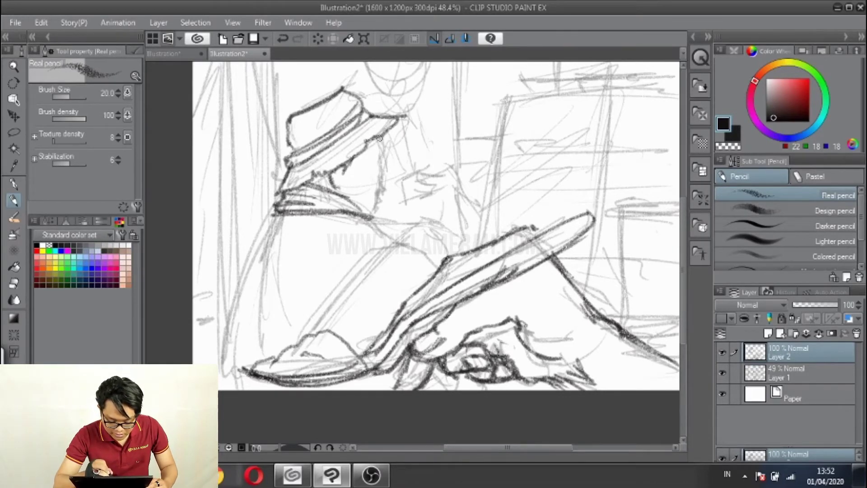
Step: Draw the hatted figure's face in profile and add small facial details beneath the hat brim
mouse_move(380, 138)
left_mouse_down()
mouse_move(381, 172)
mouse_move(364, 182)
mouse_move(377, 183)
mouse_move(378, 199)
mouse_move(381, 187)
mouse_move(386, 192)
mouse_move(373, 216)
mouse_move(379, 185)
mouse_move(377, 220)
left_mouse_up()
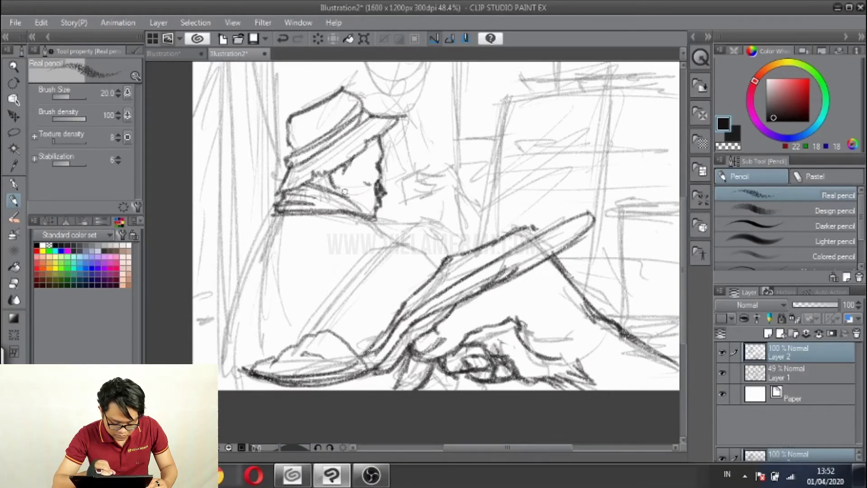
mouse_move(381, 159)
left_mouse_down()
mouse_move(372, 164)
mouse_move(376, 141)
mouse_move(374, 148)
left_mouse_up()
left_click_drag(349, 165, 366, 152)
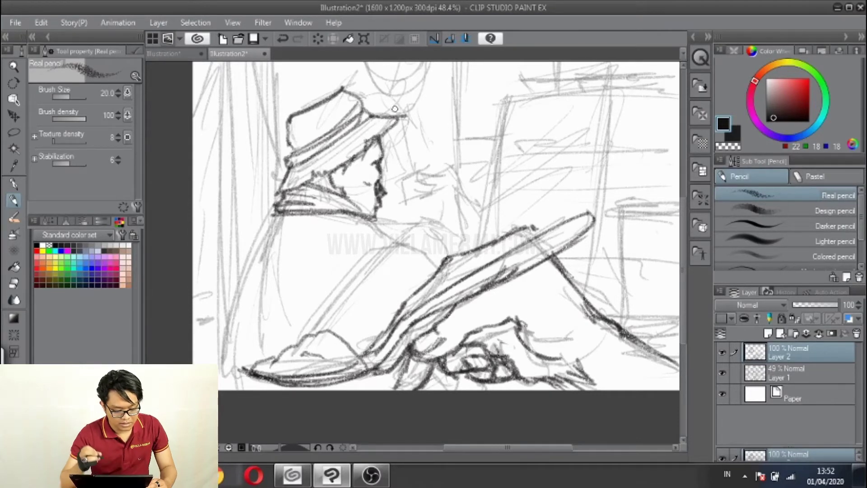
Step: Trace the hatted figure's back, shoulder and arm, and outline the raised hand in front of the face
mouse_move(276, 210)
left_mouse_down()
mouse_move(238, 294)
mouse_move(224, 374)
left_mouse_up()
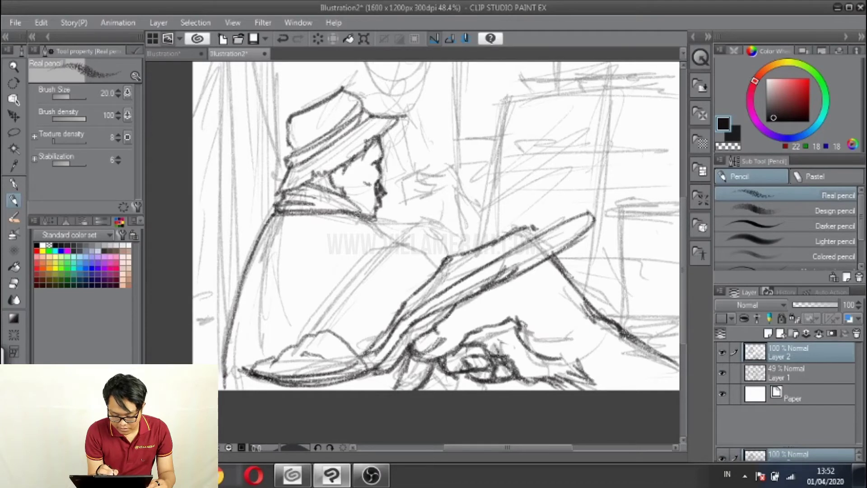
mouse_move(357, 212)
left_mouse_down()
mouse_move(400, 225)
mouse_move(396, 234)
left_mouse_up()
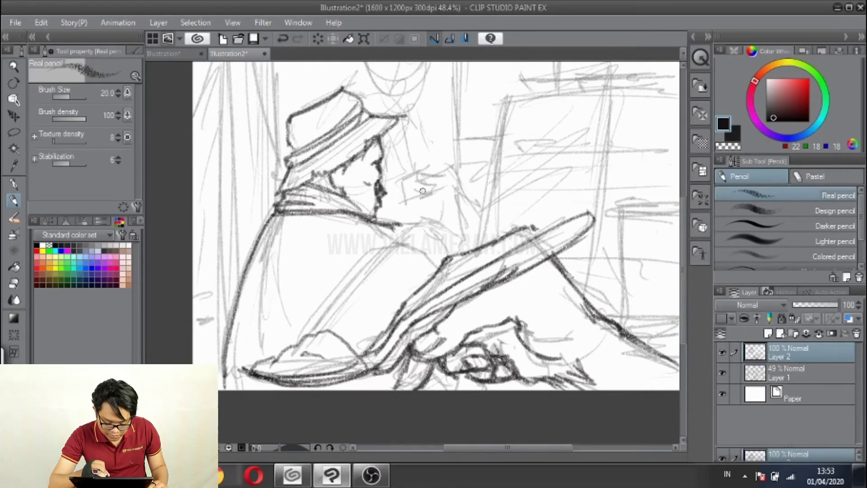
mouse_move(423, 192)
left_mouse_down()
mouse_move(420, 198)
mouse_move(424, 181)
mouse_move(450, 206)
left_mouse_up()
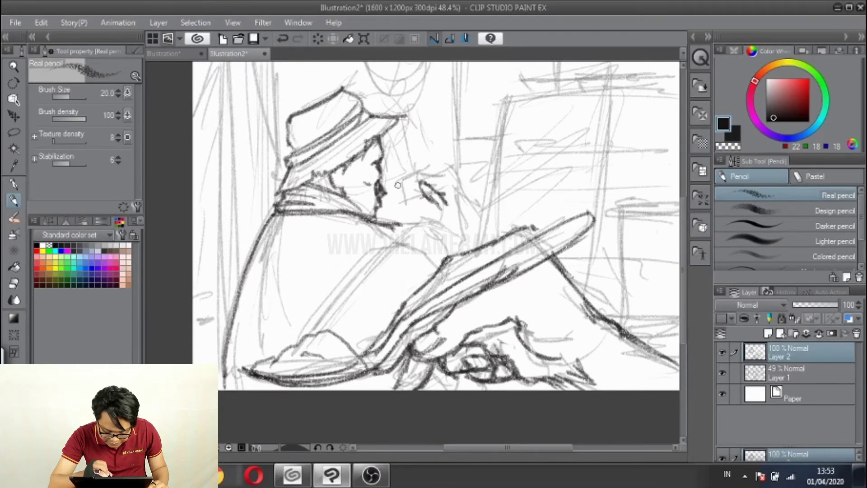
mouse_move(401, 186)
left_mouse_down()
mouse_move(397, 209)
mouse_move(427, 207)
mouse_move(425, 186)
mouse_move(435, 185)
mouse_move(432, 209)
mouse_move(416, 211)
mouse_move(431, 212)
mouse_move(414, 183)
mouse_move(438, 176)
mouse_move(474, 226)
left_mouse_up()
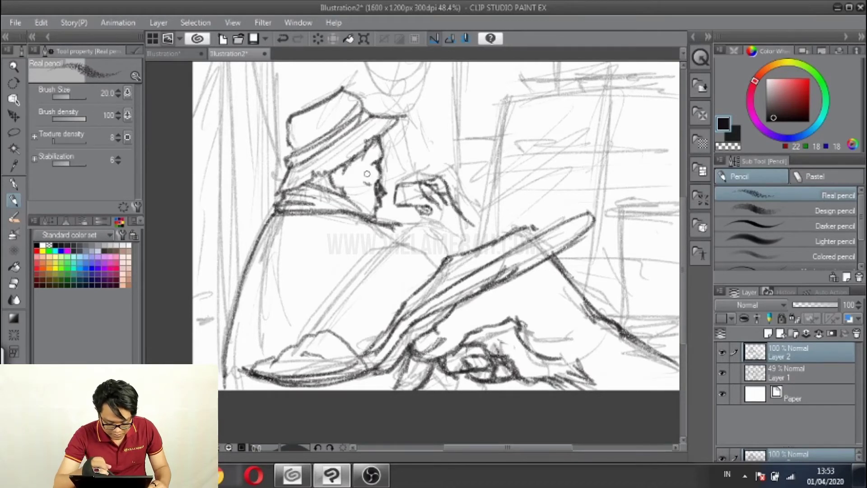
left_click_drag(388, 225, 416, 243)
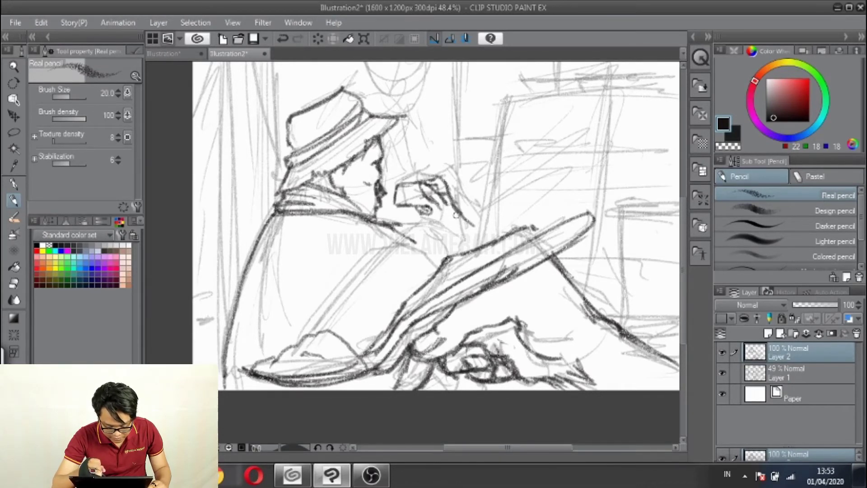
left_click_drag(453, 210, 473, 244)
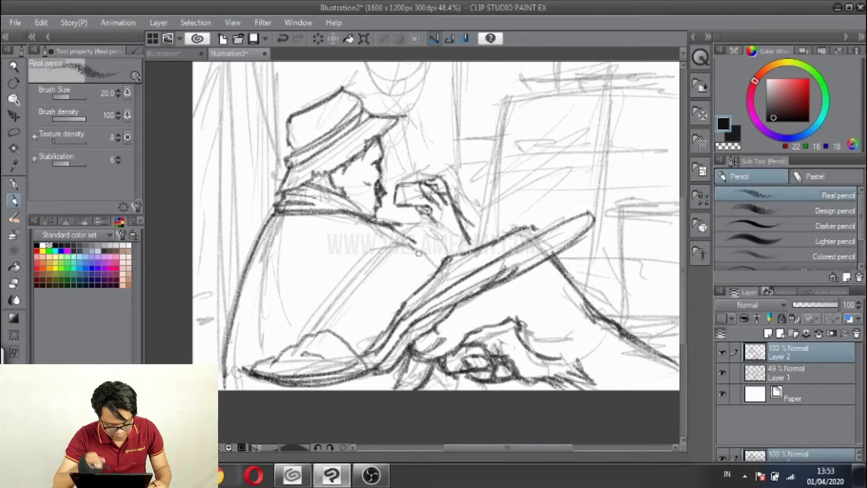
mouse_move(417, 247)
left_mouse_down()
mouse_move(391, 248)
mouse_move(344, 289)
mouse_move(314, 332)
left_mouse_up()
left_click_drag(241, 343, 228, 390)
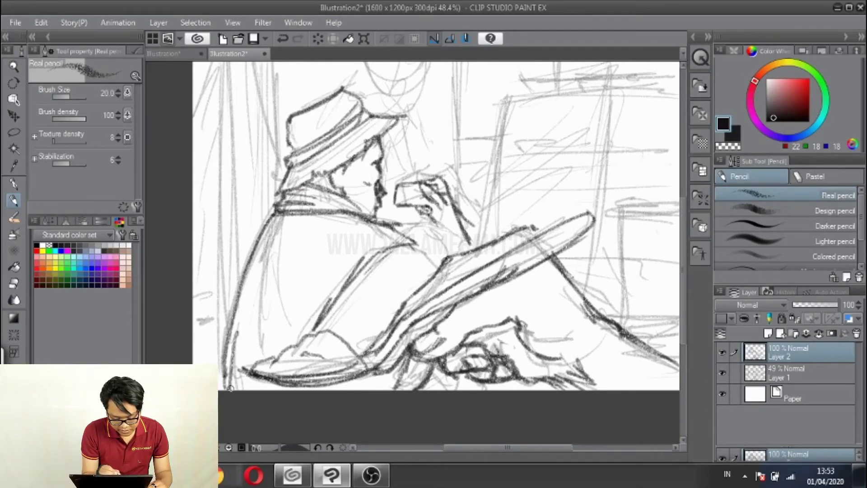
Step: Add sleeve edges and fold lines to the hatted figure's coat around the back, shoulder and elbow
mouse_move(398, 244)
left_mouse_down()
mouse_move(430, 275)
mouse_move(385, 326)
left_mouse_up()
left_click_drag(416, 263, 425, 283)
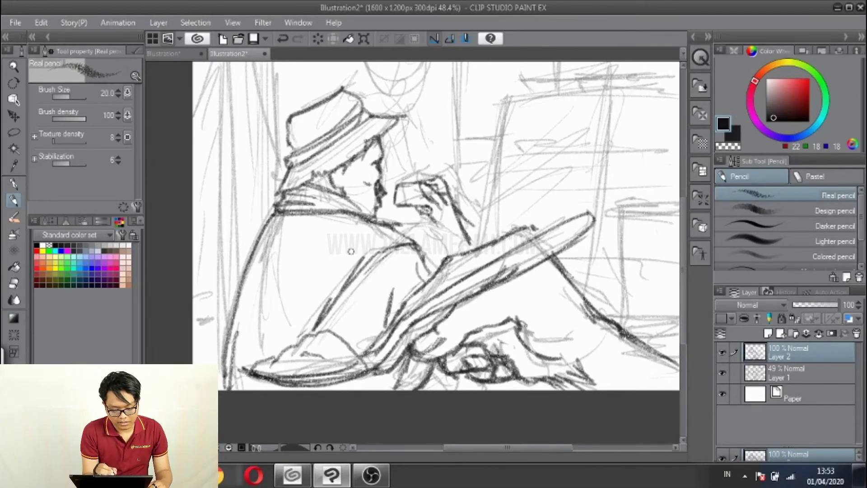
left_click_drag(267, 224, 226, 389)
left_click_drag(229, 344, 236, 384)
left_click_drag(321, 318, 281, 335)
left_click_drag(322, 301, 293, 313)
mouse_move(351, 219)
left_mouse_down()
mouse_move(335, 262)
mouse_move(341, 279)
left_mouse_up()
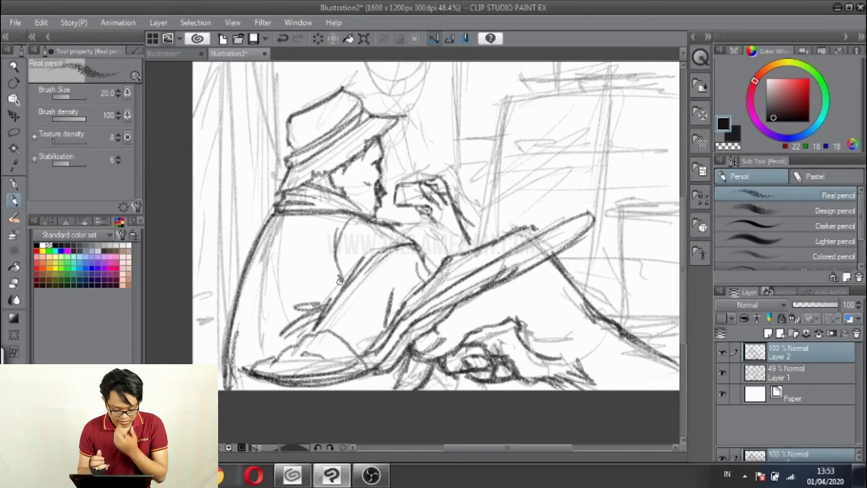
Step: Darken the lines beneath the drawing board's lower end and trace the raised forearm down to its sleeve cuff
left_click_drag(380, 374, 373, 390)
mouse_move(231, 376)
left_mouse_down()
mouse_move(233, 389)
mouse_move(293, 389)
left_mouse_up()
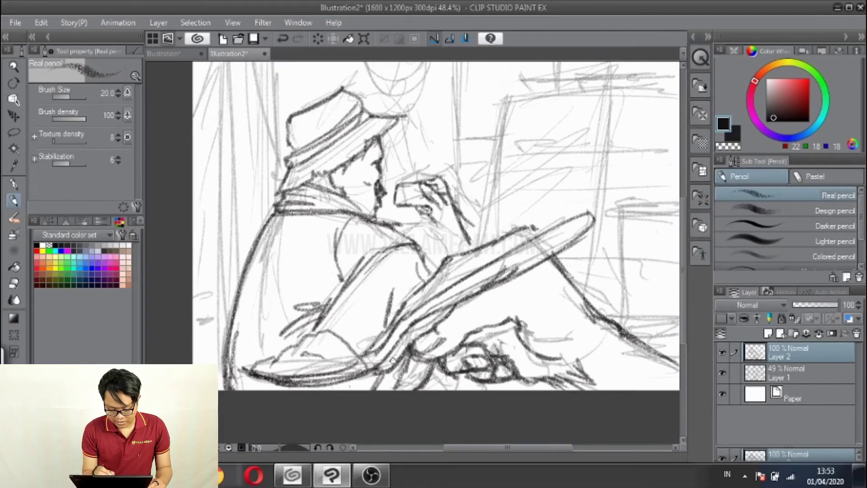
left_click_drag(389, 369, 400, 382)
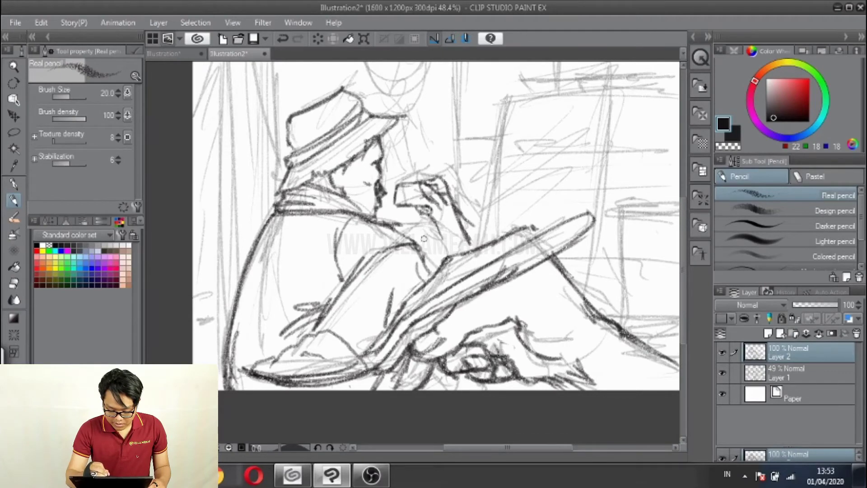
mouse_move(423, 238)
left_mouse_down()
mouse_move(424, 261)
mouse_move(441, 253)
left_mouse_up()
left_click_drag(433, 212, 448, 264)
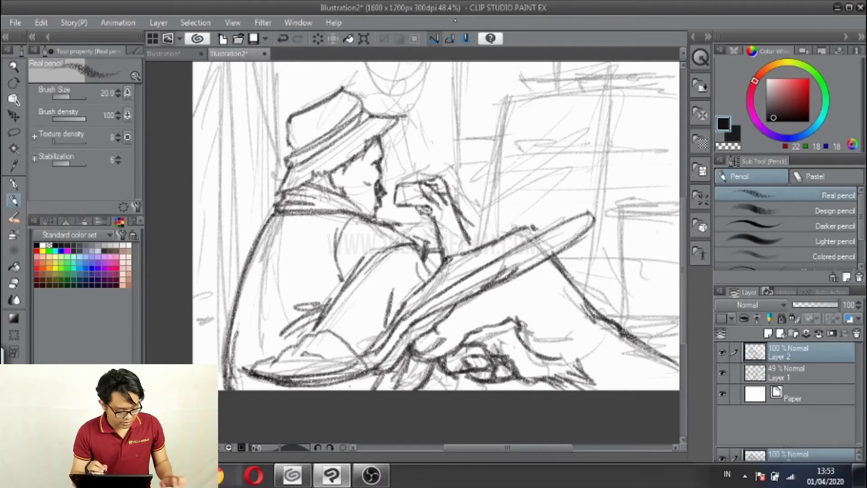
Step: Trace the second figure's head behind the hat, with the cap band, ears, facial marks, jaw and shaded chin
left_click_drag(506, 222, 462, 276)
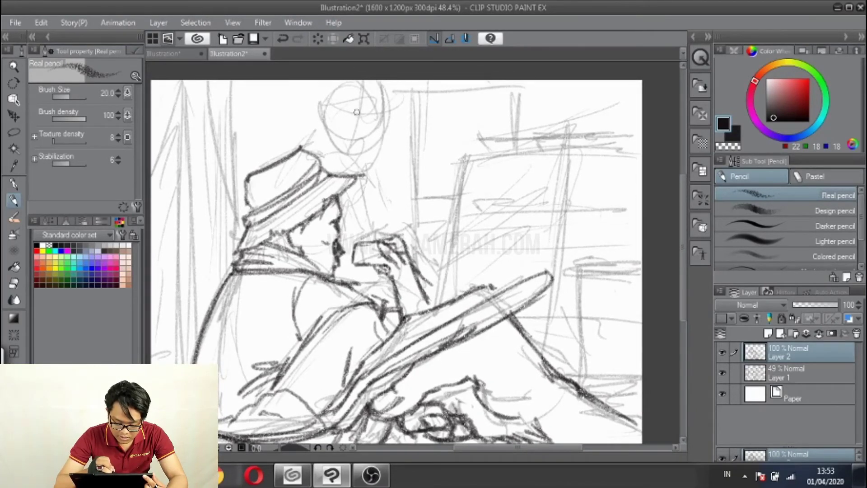
mouse_move(333, 100)
left_mouse_down()
mouse_move(366, 116)
mouse_move(337, 104)
mouse_move(394, 108)
left_mouse_up()
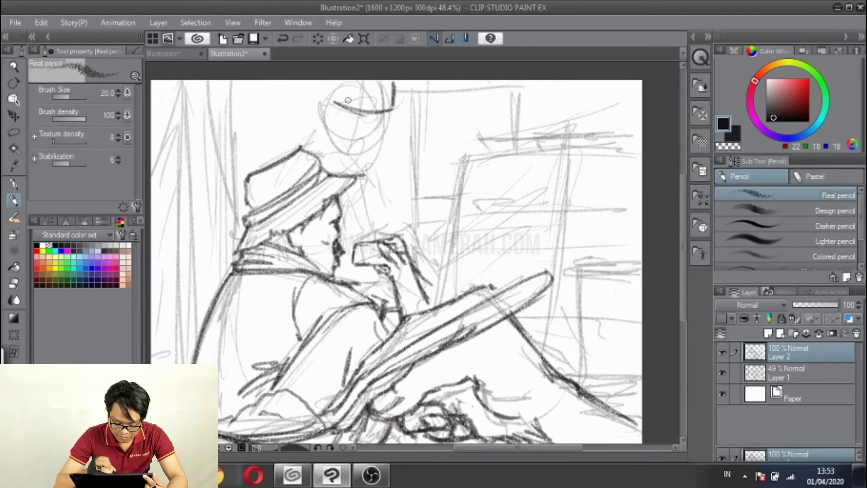
mouse_move(334, 82)
left_mouse_down()
mouse_move(330, 101)
mouse_move(366, 112)
left_mouse_up()
mouse_move(383, 81)
left_mouse_down()
mouse_move(379, 115)
mouse_move(394, 96)
mouse_move(394, 105)
left_mouse_up()
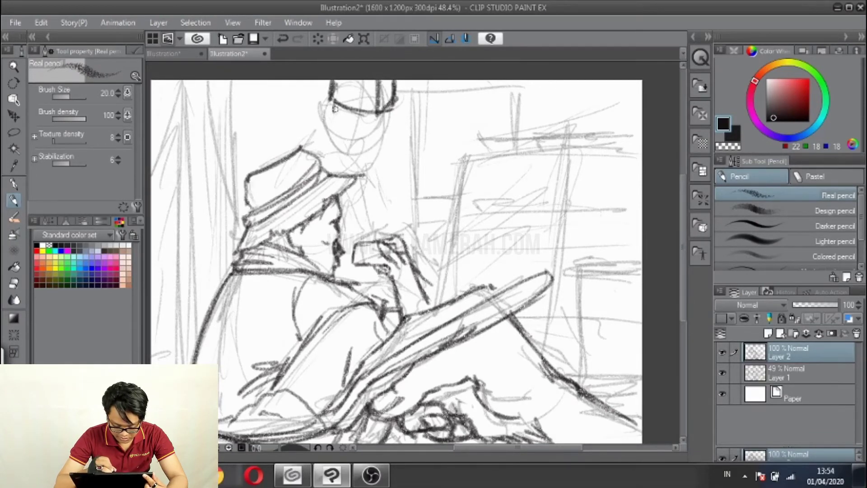
mouse_move(334, 109)
left_mouse_down()
mouse_move(319, 120)
mouse_move(322, 136)
mouse_move(329, 136)
left_mouse_up()
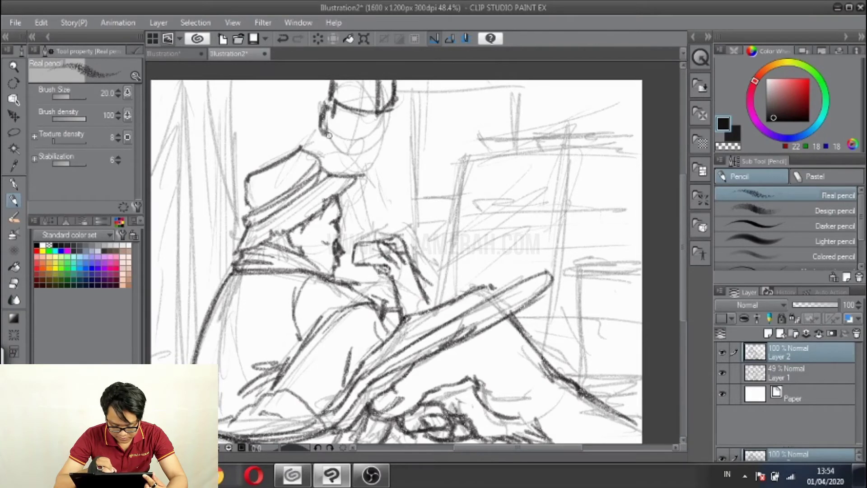
left_click_drag(388, 111, 386, 123)
mouse_move(392, 107)
left_mouse_down()
mouse_move(349, 121)
mouse_move(366, 120)
mouse_move(375, 146)
mouse_move(376, 126)
mouse_move(374, 146)
left_mouse_up()
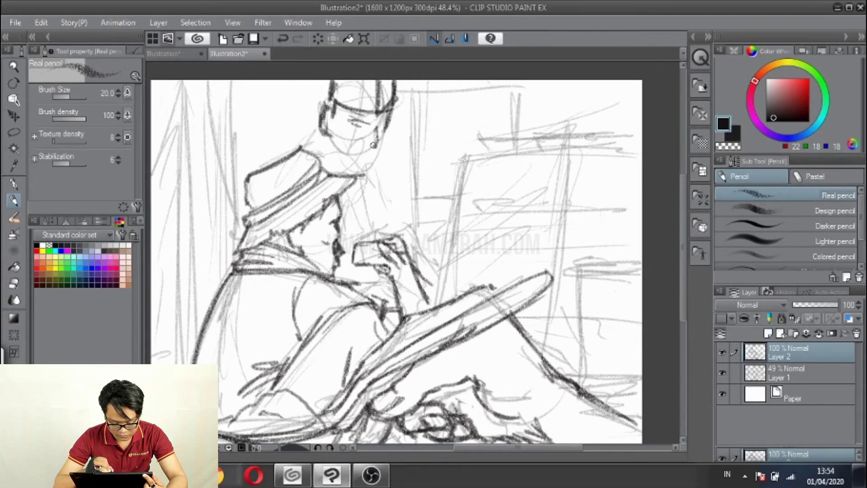
mouse_move(388, 115)
left_mouse_down()
mouse_move(386, 122)
mouse_move(380, 149)
mouse_move(358, 174)
left_mouse_up()
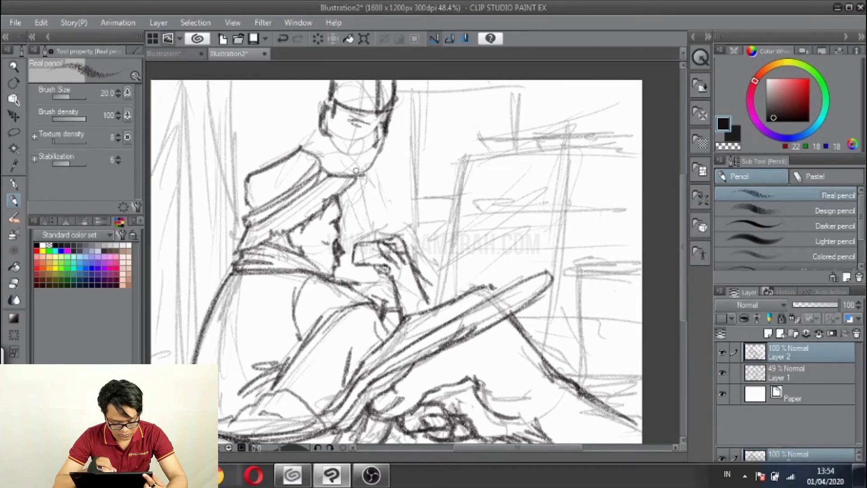
mouse_move(334, 136)
left_mouse_down()
mouse_move(344, 167)
mouse_move(391, 126)
mouse_move(377, 157)
left_mouse_up()
left_click_drag(385, 132, 363, 171)
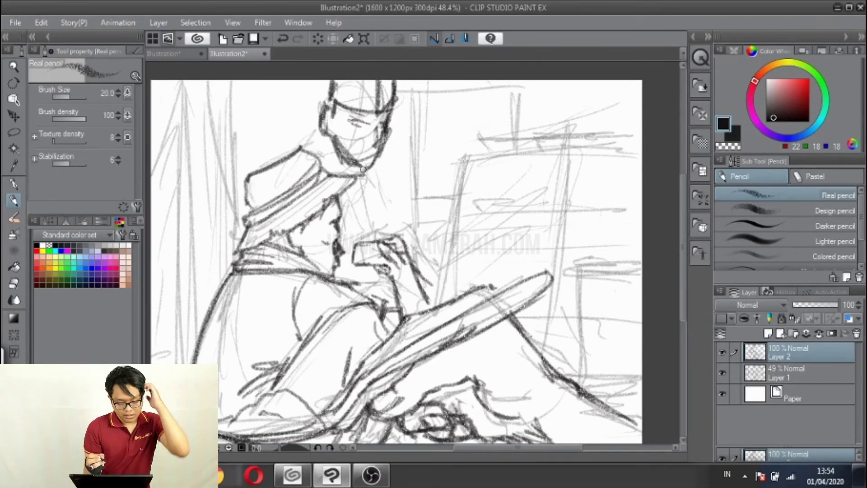
Step: Outline the second figure's shoulders, ragged arm and hands above the hatted figure's raised hand
left_click_drag(310, 134, 278, 159)
mouse_move(384, 146)
left_mouse_down()
mouse_move(391, 154)
mouse_move(400, 148)
mouse_move(398, 158)
left_mouse_up()
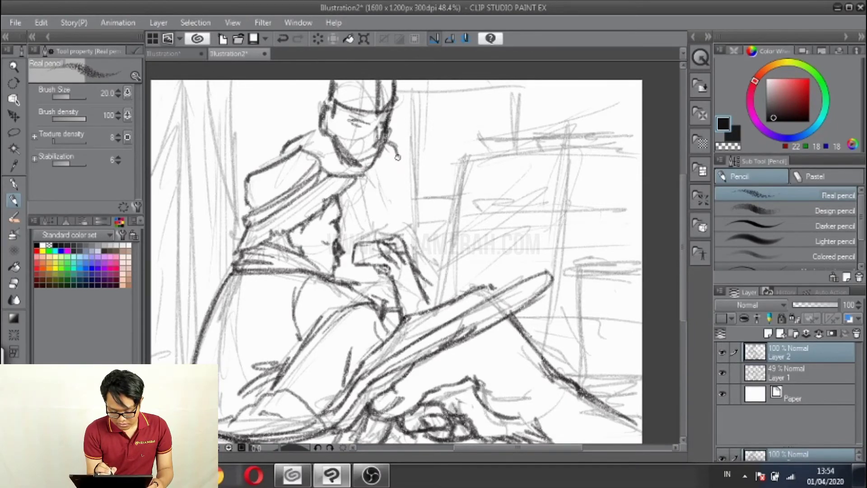
mouse_move(354, 198)
left_mouse_down()
mouse_move(384, 198)
mouse_move(367, 220)
mouse_move(393, 220)
mouse_move(384, 226)
left_mouse_up()
left_click_drag(349, 220, 360, 213)
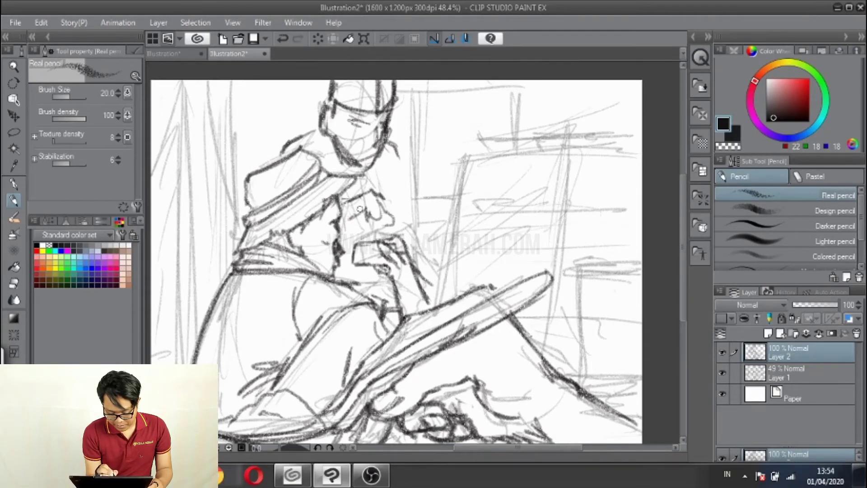
mouse_move(391, 152)
left_mouse_down()
mouse_move(402, 188)
mouse_move(420, 201)
mouse_move(409, 205)
left_mouse_up()
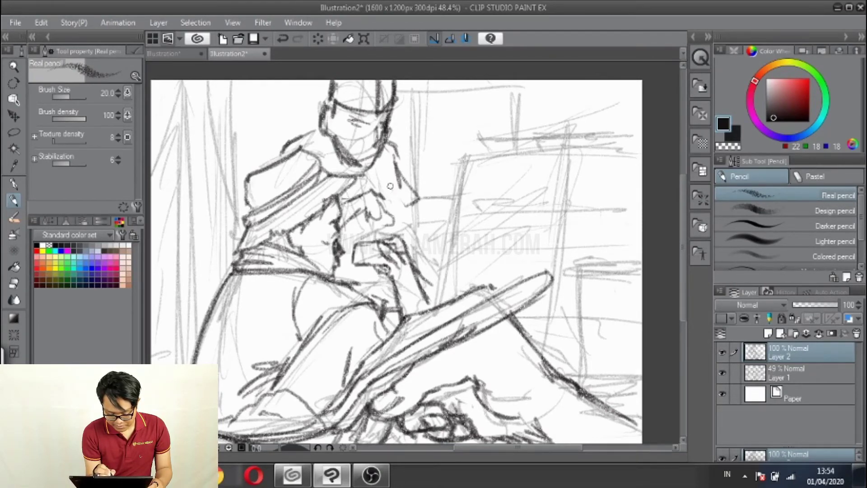
left_click_drag(389, 176, 394, 222)
mouse_move(406, 203)
left_mouse_down()
mouse_move(422, 229)
mouse_move(375, 239)
mouse_move(386, 217)
mouse_move(359, 285)
left_mouse_up()
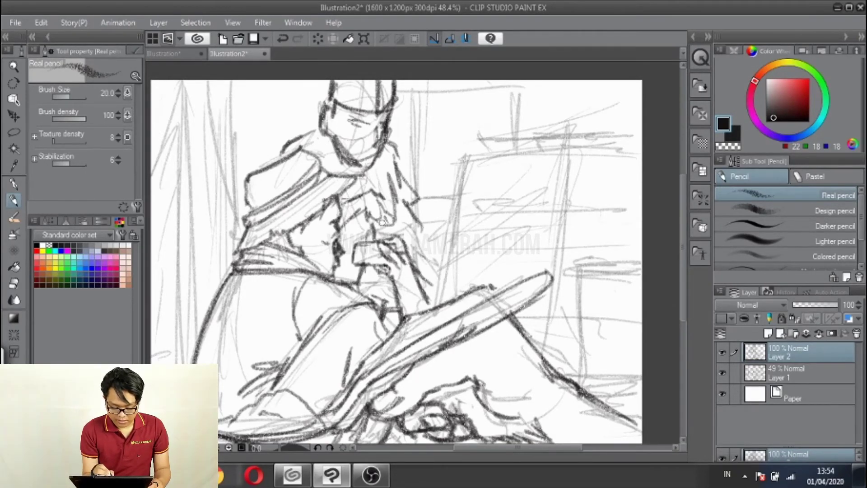
mouse_move(378, 193)
left_mouse_down()
mouse_move(397, 219)
mouse_move(382, 217)
mouse_move(379, 239)
mouse_move(366, 237)
mouse_move(389, 235)
left_mouse_up()
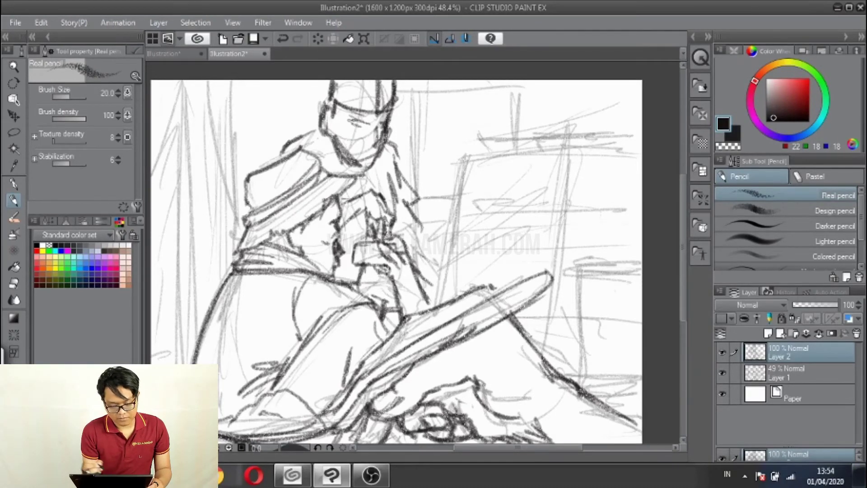
Step: Trace the tall slanted panel behind the drawing board with doubled edges and extend its top ledge to the canvas edge
mouse_move(461, 150)
left_mouse_down()
mouse_move(425, 317)
mouse_move(495, 159)
mouse_move(447, 161)
left_mouse_up()
left_click_drag(577, 149, 484, 161)
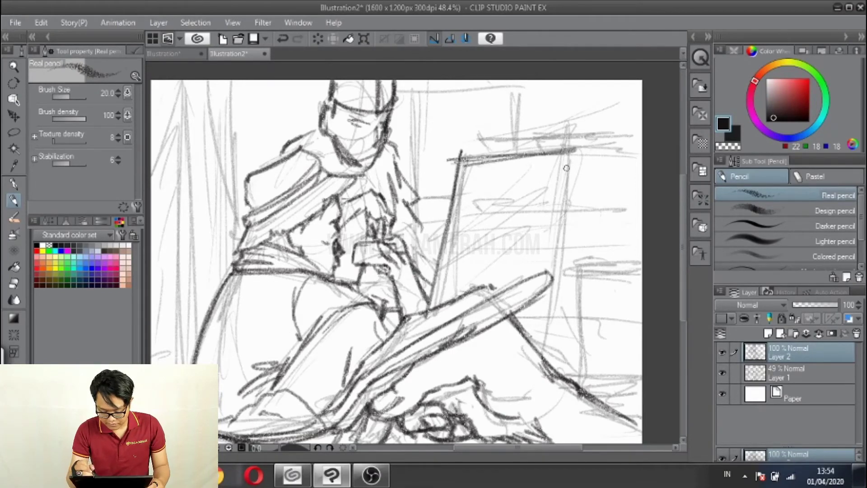
left_click_drag(574, 144, 551, 278)
left_click_drag(563, 172, 540, 348)
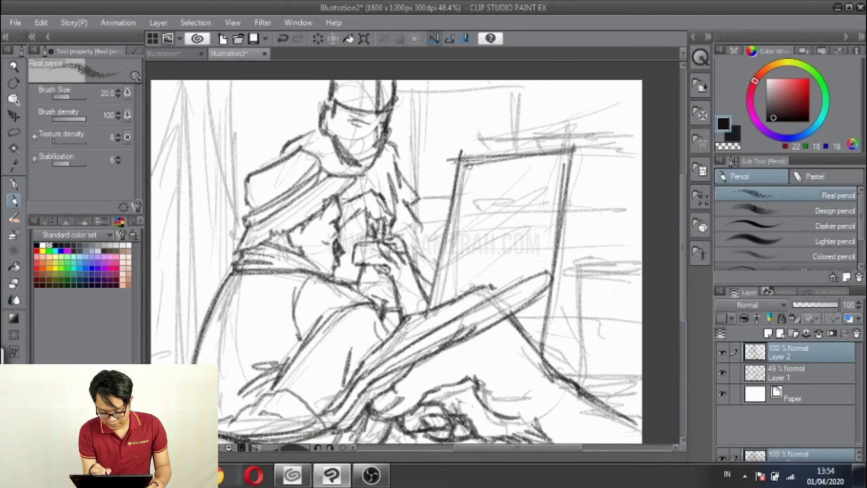
mouse_move(467, 166)
left_mouse_down()
mouse_move(564, 158)
mouse_move(479, 165)
mouse_move(438, 280)
left_mouse_up()
left_click_drag(457, 209, 431, 317)
left_click_drag(563, 154, 535, 372)
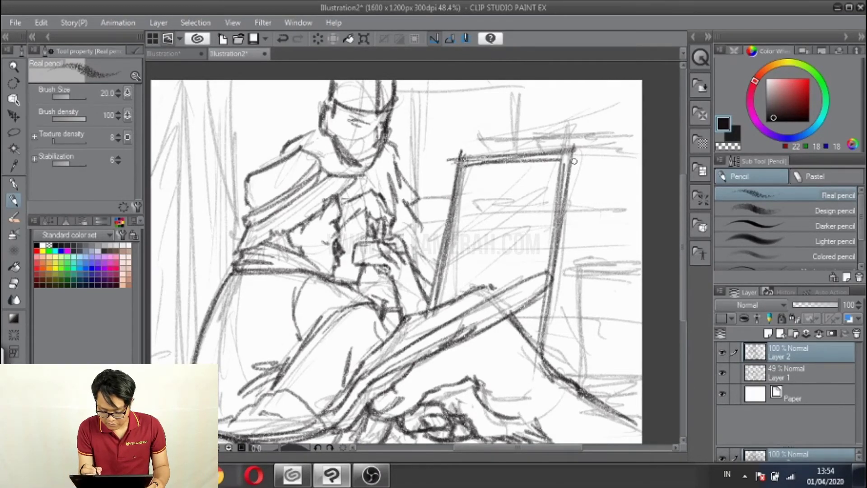
left_click_drag(578, 159, 638, 151)
left_click_drag(557, 149, 637, 145)
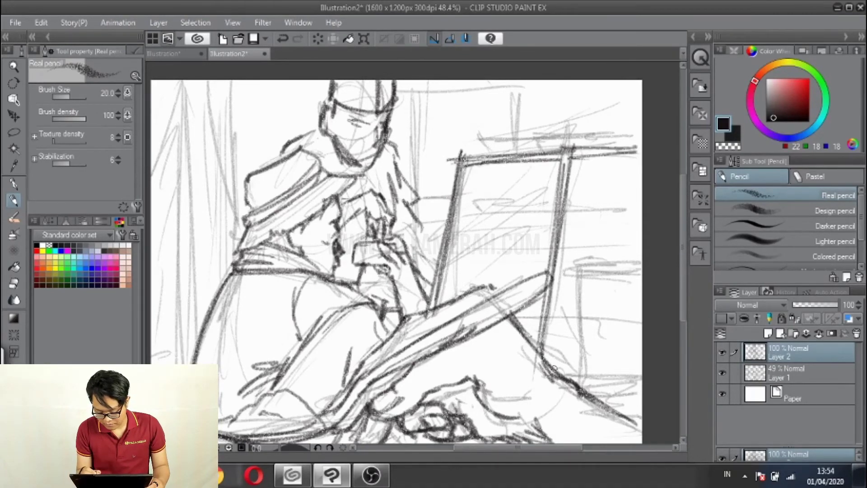
Step: Outline the low table beside the slanted panel and scribble curved texture marks beneath its top
mouse_move(579, 267)
left_mouse_down()
mouse_move(630, 273)
mouse_move(565, 270)
mouse_move(642, 263)
mouse_move(563, 272)
mouse_move(581, 280)
mouse_move(567, 309)
mouse_move(571, 388)
left_mouse_up()
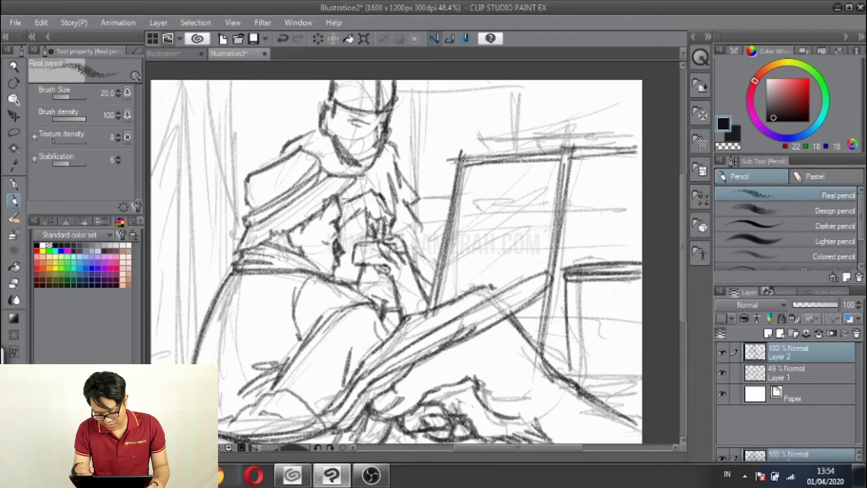
mouse_move(569, 289)
left_mouse_down()
mouse_move(570, 390)
mouse_move(639, 404)
mouse_move(637, 415)
left_mouse_up()
mouse_move(593, 326)
left_mouse_down()
mouse_move(604, 345)
mouse_move(618, 334)
mouse_move(594, 367)
mouse_move(628, 344)
left_mouse_up()
mouse_move(583, 360)
left_mouse_down()
mouse_move(615, 378)
mouse_move(632, 321)
mouse_move(582, 332)
mouse_move(592, 314)
left_mouse_up()
left_click_drag(623, 359, 638, 368)
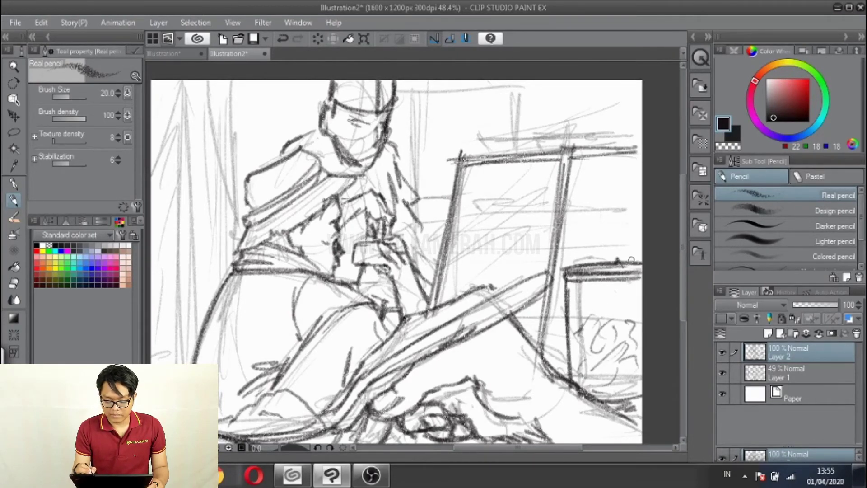
Step: Draw the flat trays on the counter above the slanted panel, plus a cup with a bent straw
mouse_move(491, 143)
left_mouse_down()
mouse_move(484, 155)
mouse_move(518, 141)
mouse_move(543, 153)
left_mouse_up()
left_click_drag(533, 140, 625, 137)
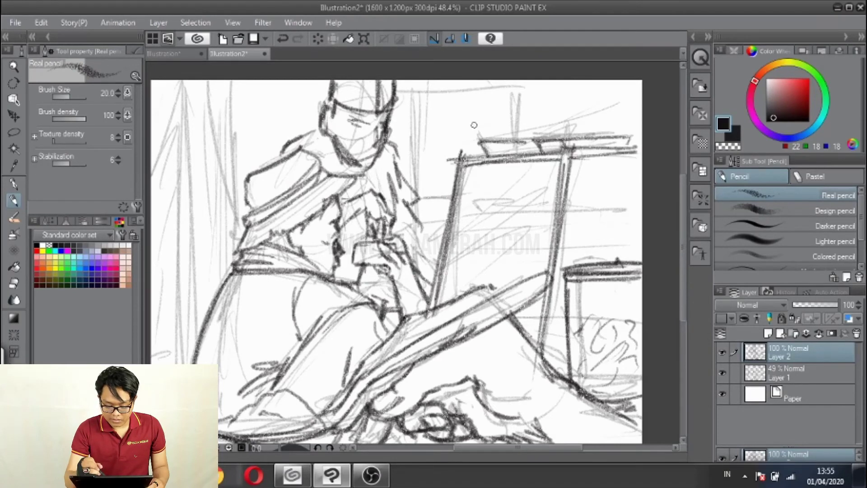
left_click_drag(469, 115, 473, 168)
mouse_move(469, 122)
left_mouse_down()
mouse_move(499, 118)
mouse_move(499, 136)
mouse_move(471, 163)
mouse_move(476, 141)
left_mouse_up()
mouse_move(486, 123)
left_mouse_down()
mouse_move(488, 135)
mouse_move(512, 126)
mouse_move(512, 138)
left_mouse_up()
mouse_move(497, 129)
left_mouse_down()
mouse_move(502, 135)
mouse_move(479, 101)
mouse_move(495, 95)
left_mouse_up()
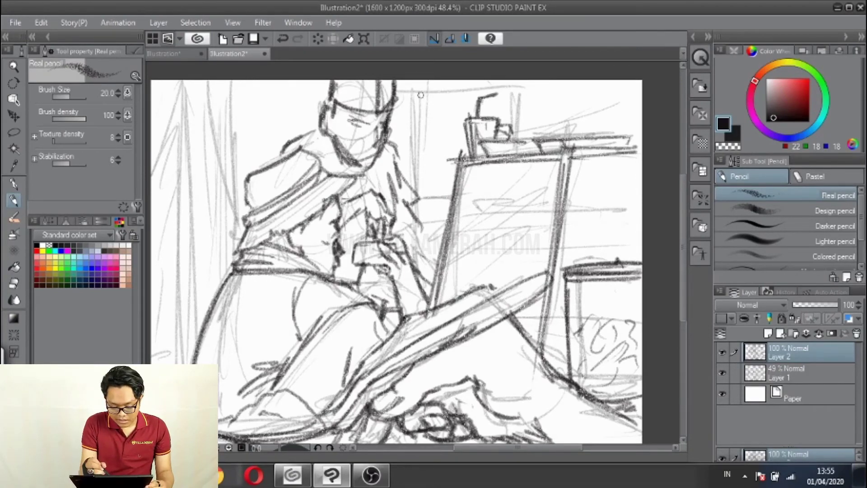
Step: Trace the background wall's two vertical posts and the short horizontal edge beside the second figure
left_click_drag(412, 81, 416, 156)
left_click_drag(420, 208, 415, 158)
left_click_drag(425, 200, 456, 198)
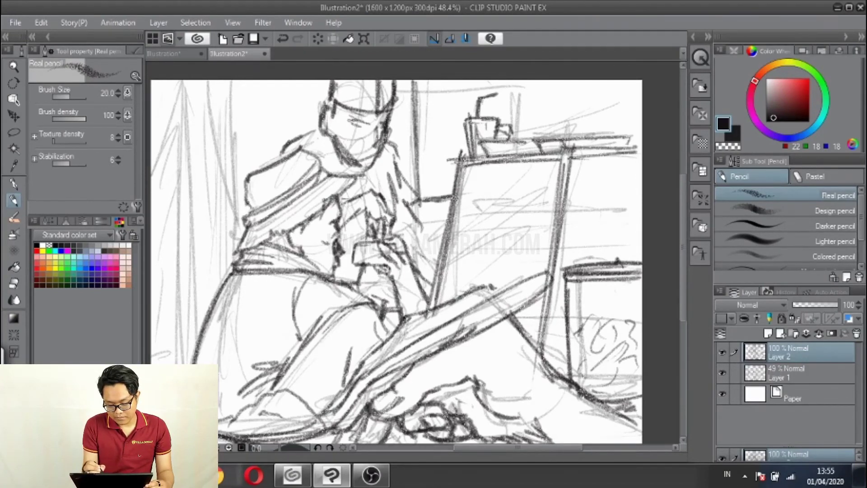
left_click_drag(510, 79, 511, 129)
left_click_drag(509, 95, 511, 144)
Step: Add short texture marks to the background wall and hatch the slanted panel with diagonal and horizontal strokes
left_click_drag(428, 97, 453, 110)
left_click_drag(427, 123, 470, 118)
left_click_drag(433, 132, 439, 137)
left_click_drag(434, 160, 450, 183)
mouse_move(467, 217)
left_mouse_down()
mouse_move(512, 202)
mouse_move(452, 271)
mouse_move(513, 193)
mouse_move(628, 188)
left_mouse_up()
left_click_drag(593, 205, 613, 197)
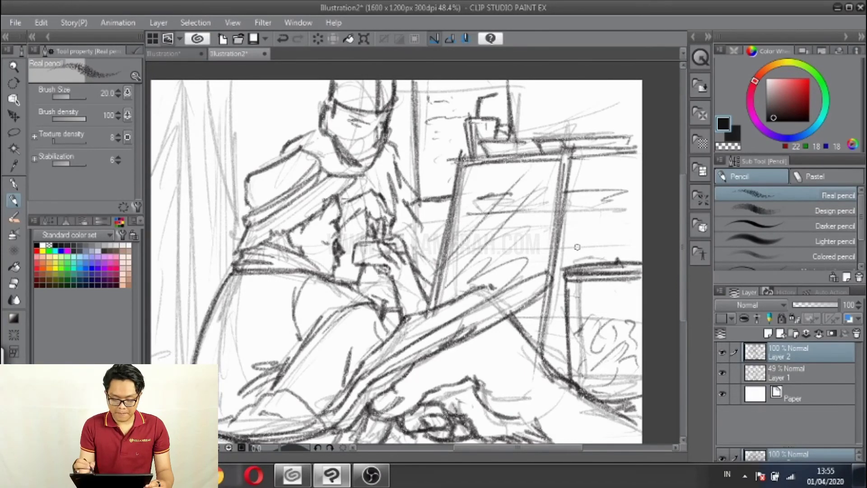
Step: Draw the sloping line above the counter and fill the area beneath it with jagged, leaf-like strokes
left_click_drag(592, 106, 642, 120)
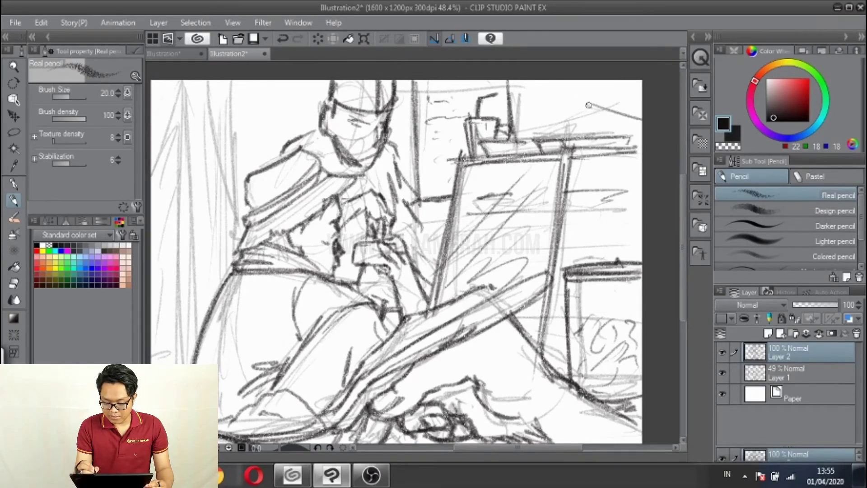
mouse_move(552, 97)
left_mouse_down()
mouse_move(584, 100)
mouse_move(546, 112)
mouse_move(578, 122)
left_mouse_up()
mouse_move(549, 101)
left_mouse_down()
mouse_move(522, 102)
mouse_move(551, 106)
mouse_move(529, 116)
mouse_move(535, 122)
mouse_move(603, 127)
mouse_move(591, 121)
mouse_move(578, 130)
mouse_move(599, 123)
mouse_move(588, 106)
mouse_move(645, 118)
left_mouse_up()
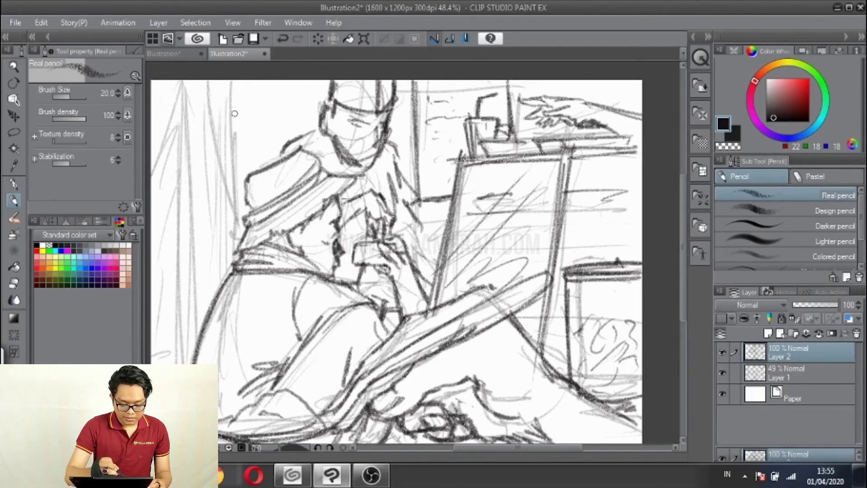
Step: Trace the hanging curtain folds running down from the canvas's upper edge to the hatted figure's collar
mouse_move(234, 81)
left_mouse_down()
mouse_move(238, 251)
mouse_move(217, 168)
left_mouse_up()
mouse_move(205, 94)
left_mouse_down()
mouse_move(237, 229)
mouse_move(229, 198)
left_mouse_up()
mouse_move(230, 82)
left_mouse_down()
mouse_move(228, 100)
mouse_move(238, 228)
left_mouse_up()
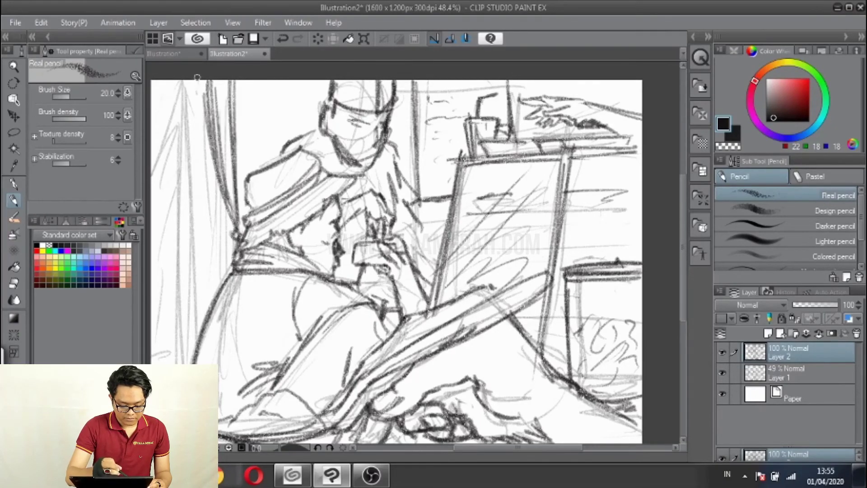
Step: Darken the long vertical lines of the post behind the hatted figure's back with repeated strokes
left_click_drag(198, 74, 189, 220)
left_click_drag(195, 76, 188, 237)
mouse_move(182, 185)
left_mouse_down()
mouse_move(191, 269)
mouse_move(187, 250)
left_mouse_up()
left_click_drag(186, 246, 197, 363)
left_click_drag(184, 103, 180, 261)
left_click_drag(180, 173, 186, 365)
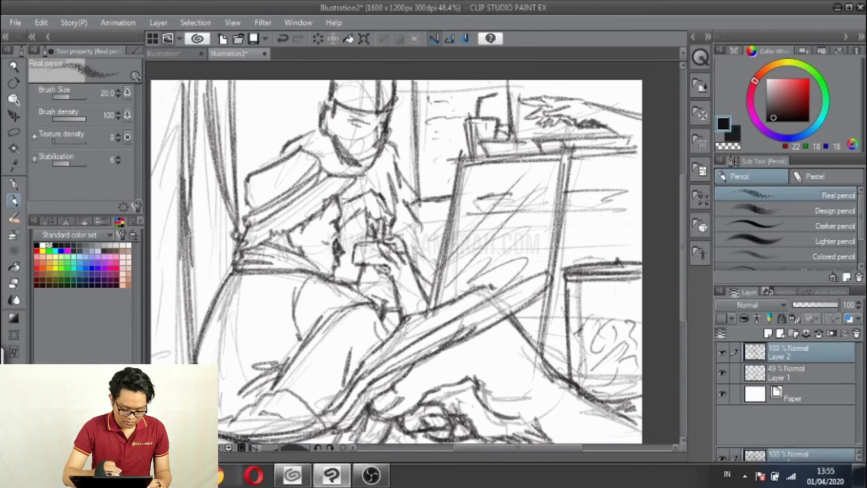
left_click_drag(182, 245, 180, 365)
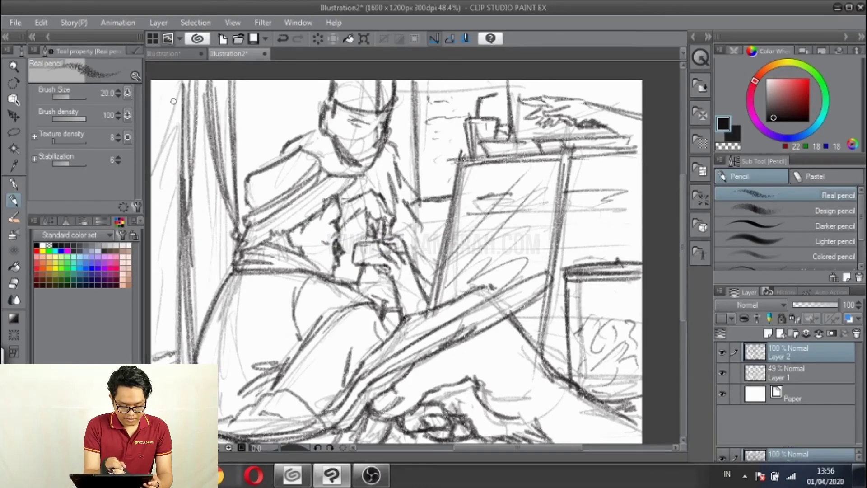
Step: Draw the thin vertical line near the canvas's left edge and add slanted texture strokes beside it
left_click_drag(166, 83, 165, 214)
left_click_drag(166, 134, 163, 317)
left_click_drag(161, 249, 165, 335)
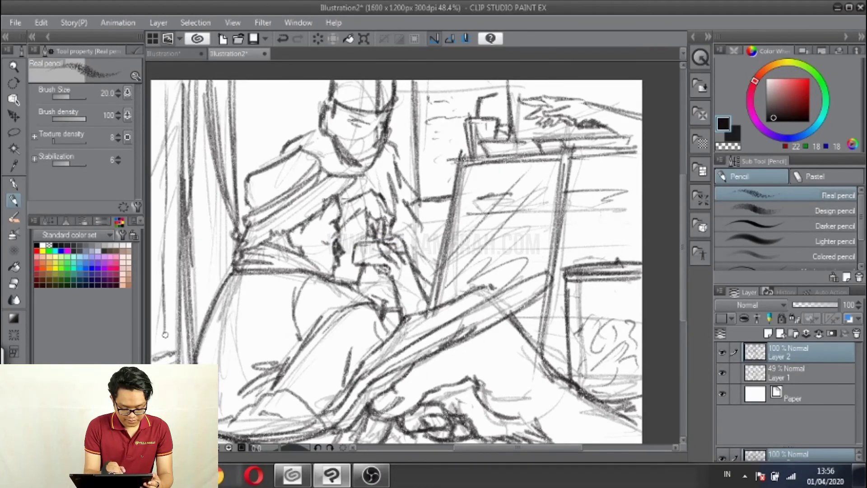
left_click_drag(171, 127, 158, 188)
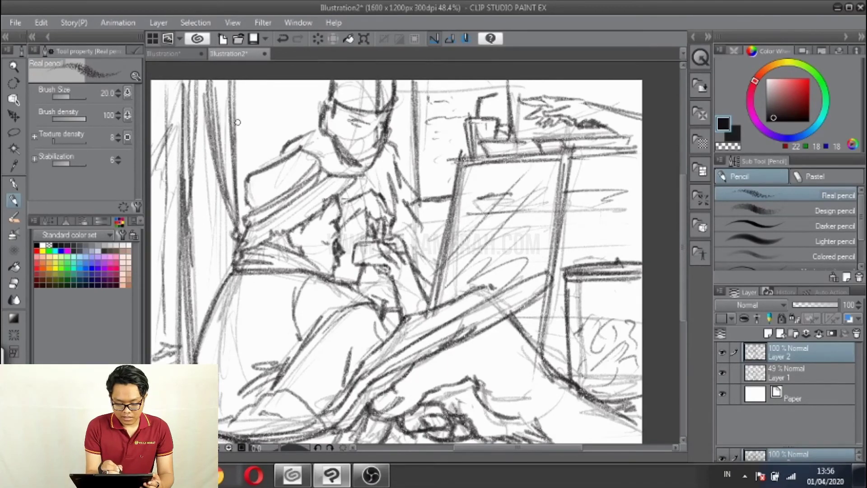
Step: Draw a tiered ornament with a curling line behind the seated figure's shoulder, and add curved arcs in the canvas's upper-right corner
mouse_move(238, 124)
left_mouse_down()
mouse_move(252, 103)
mouse_move(277, 158)
mouse_move(231, 176)
left_mouse_up()
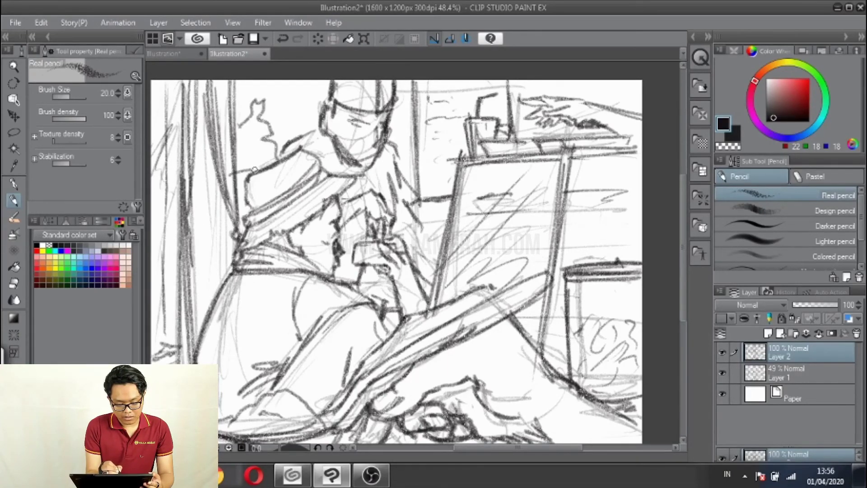
mouse_move(236, 140)
left_mouse_down()
mouse_move(269, 136)
mouse_move(275, 128)
mouse_move(265, 119)
mouse_move(294, 94)
left_mouse_up()
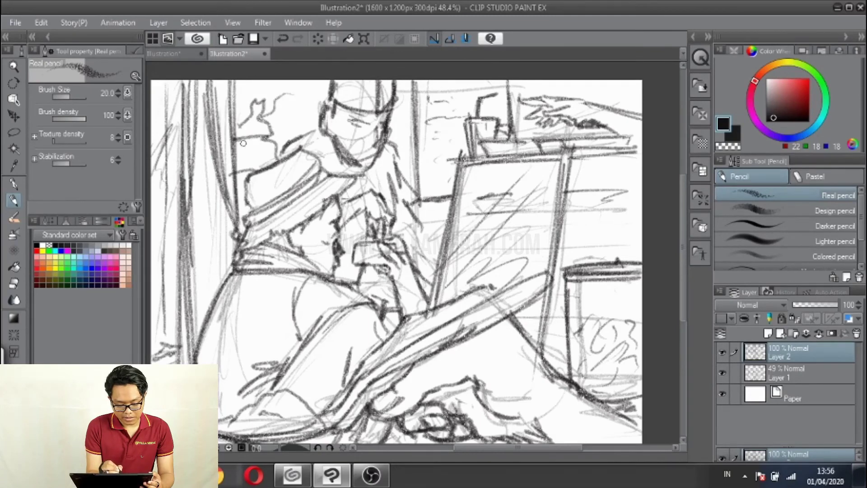
mouse_move(252, 119)
left_mouse_down()
mouse_move(254, 136)
mouse_move(247, 125)
mouse_move(260, 117)
mouse_move(238, 154)
mouse_move(272, 155)
mouse_move(255, 166)
left_mouse_up()
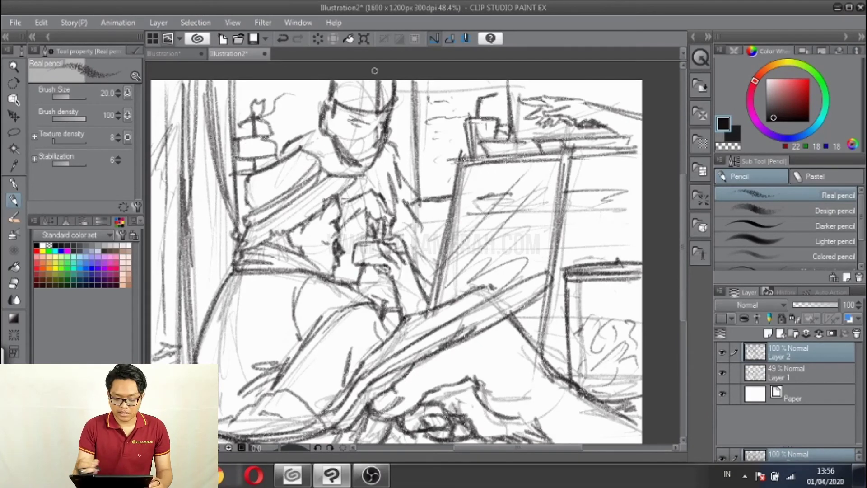
left_click_drag(296, 100, 293, 111)
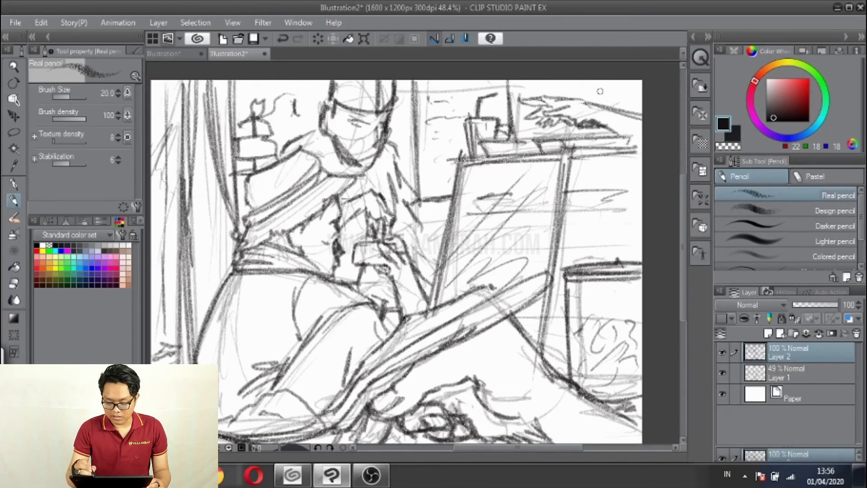
mouse_move(589, 81)
left_mouse_down()
mouse_move(603, 94)
mouse_move(626, 84)
mouse_move(614, 95)
mouse_move(639, 77)
mouse_move(617, 96)
mouse_move(578, 78)
mouse_move(623, 89)
mouse_move(628, 83)
mouse_move(606, 78)
mouse_move(626, 76)
mouse_move(586, 83)
mouse_move(639, 76)
mouse_move(616, 87)
left_mouse_up()
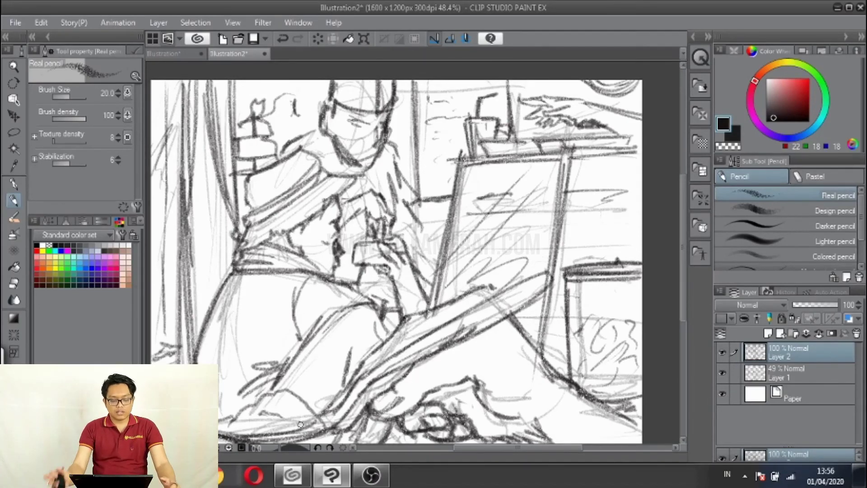
Step: Darken the seated figure's eye, mouth, jawline and collar, and fill the hat with dense hatching
mouse_move(347, 119)
left_mouse_down()
mouse_move(370, 126)
mouse_move(370, 168)
mouse_move(353, 174)
mouse_move(328, 147)
mouse_move(333, 171)
left_mouse_up()
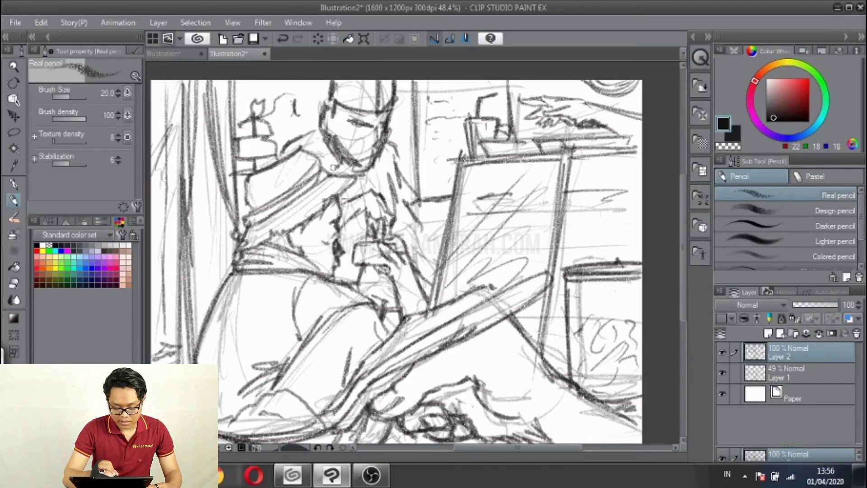
mouse_move(335, 139)
left_mouse_down()
mouse_move(321, 171)
mouse_move(298, 138)
left_mouse_up()
left_click_drag(392, 143, 398, 157)
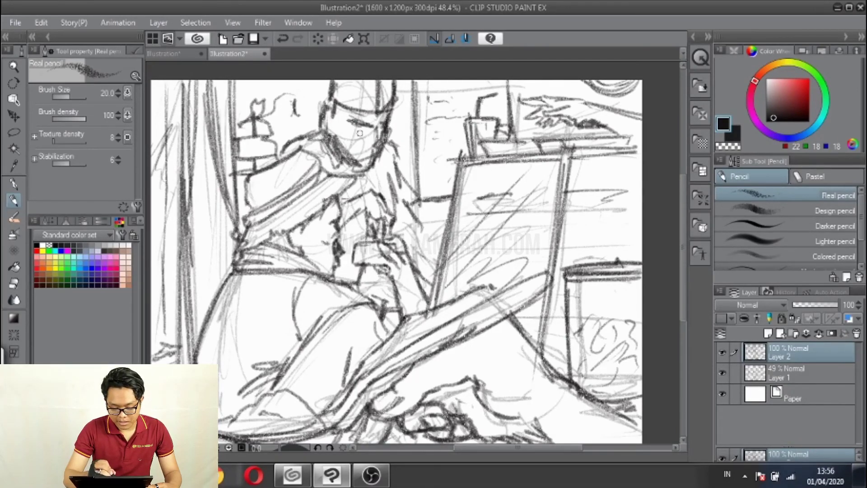
mouse_move(354, 125)
left_mouse_down()
mouse_move(371, 133)
mouse_move(362, 130)
left_mouse_up()
mouse_move(368, 126)
left_mouse_down()
mouse_move(385, 129)
mouse_move(378, 158)
mouse_move(369, 157)
mouse_move(385, 154)
mouse_move(361, 174)
mouse_move(351, 170)
mouse_move(375, 177)
left_mouse_up()
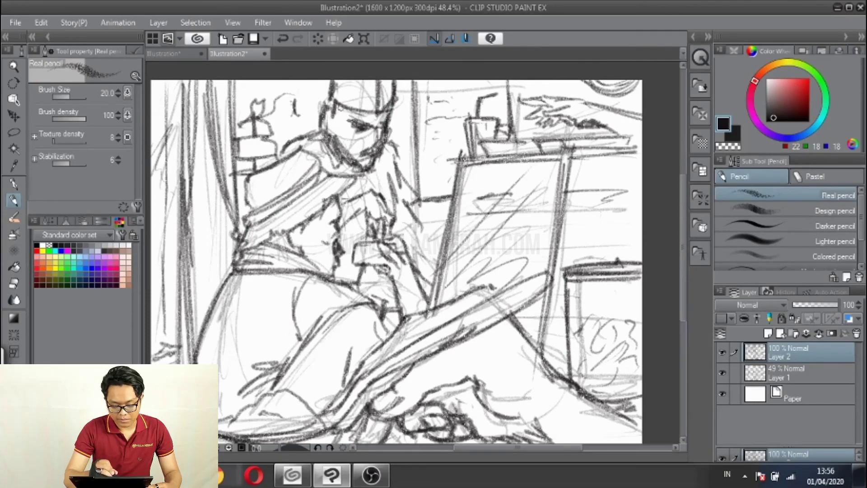
mouse_move(342, 103)
left_mouse_down()
mouse_move(338, 120)
mouse_move(334, 96)
mouse_move(367, 80)
mouse_move(360, 102)
mouse_move(392, 107)
left_mouse_up()
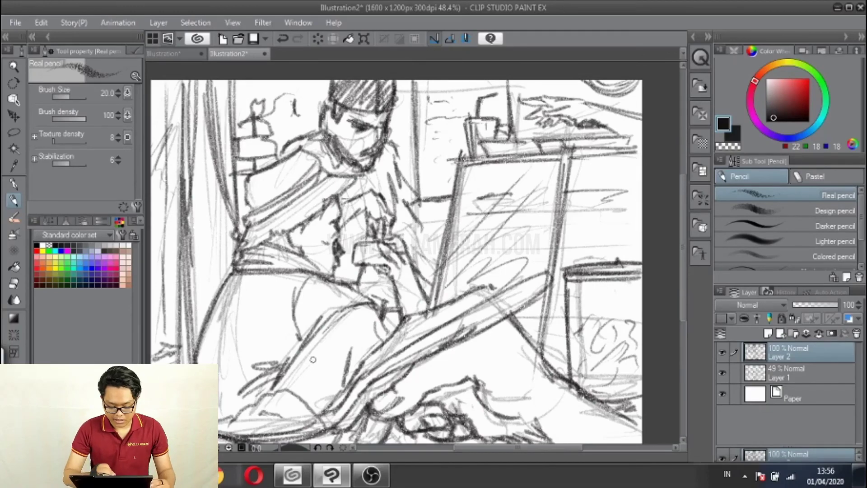
Step: Add short dark strokes to the clothing folds beside the seated figure's bent knee
mouse_move(298, 330)
left_mouse_down()
mouse_move(289, 346)
mouse_move(293, 339)
left_mouse_up()
left_click_drag(294, 328, 310, 334)
mouse_move(300, 327)
left_mouse_down()
mouse_move(294, 359)
mouse_move(280, 346)
left_mouse_up()
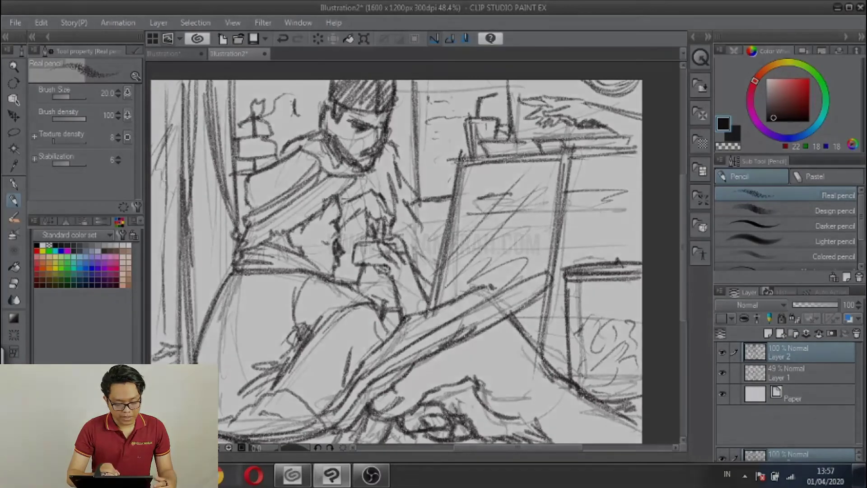